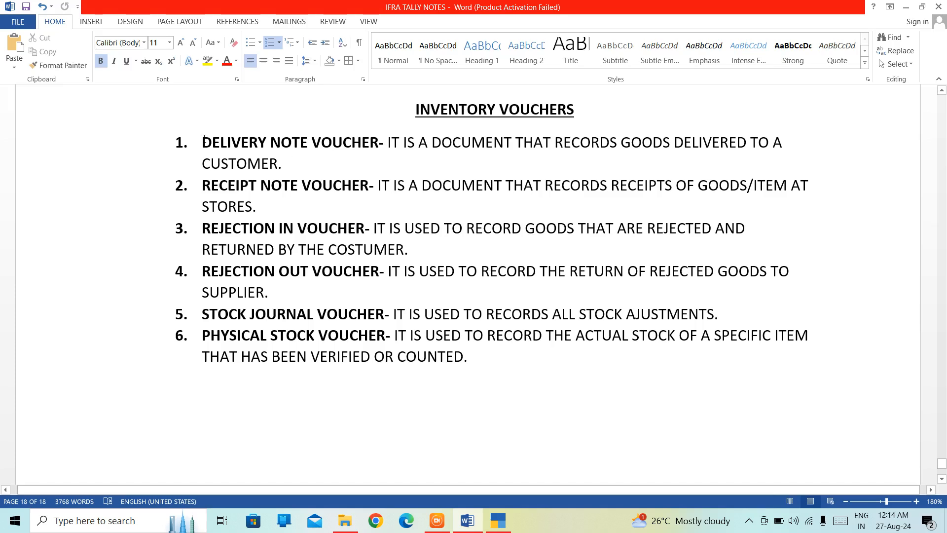
Add the shortcut note "(ALT+F9)" in bold after the Receipt Note Voucher description and save the document.
{"action": "left_click", "coordinate": [256, 206]}
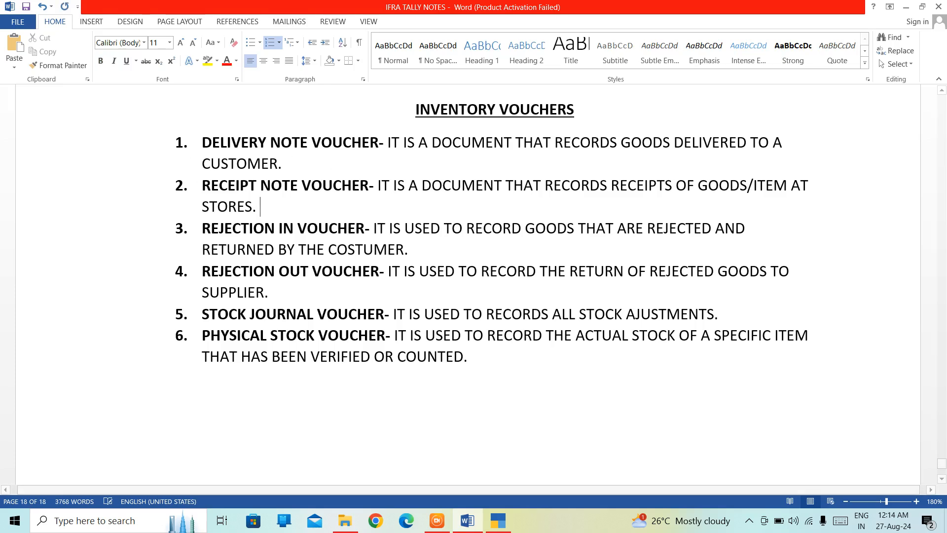
{"action": "type", "text": "("}
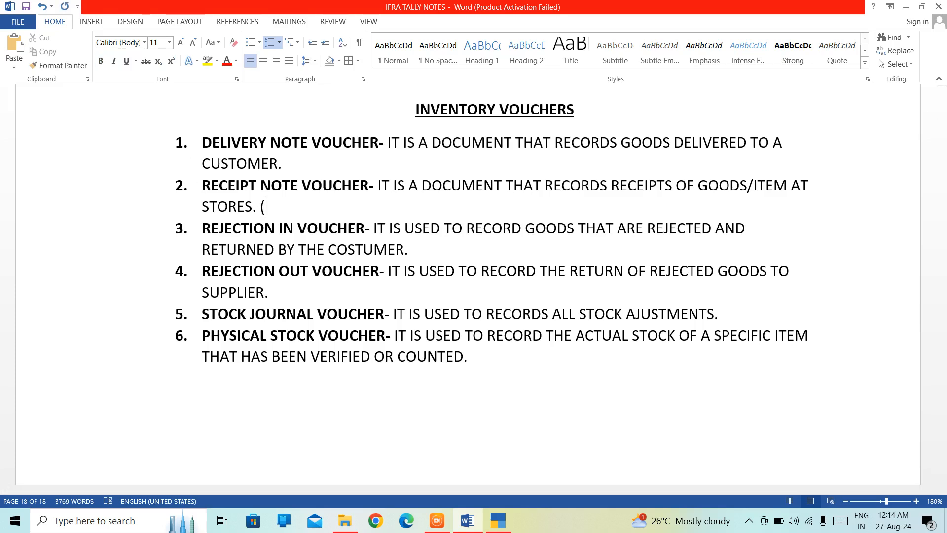
{"action": "key", "text": "ctrl+b"}
{"action": "type", "text": "ALT"}
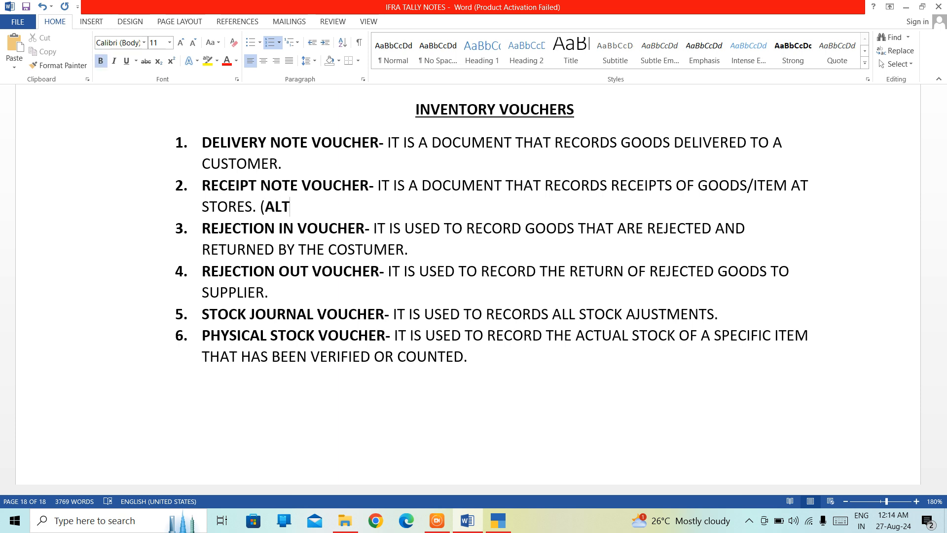
{"action": "type", "text": "="}
{"action": "key", "text": "BackSpace"}
{"action": "type", "text": "+F9"}
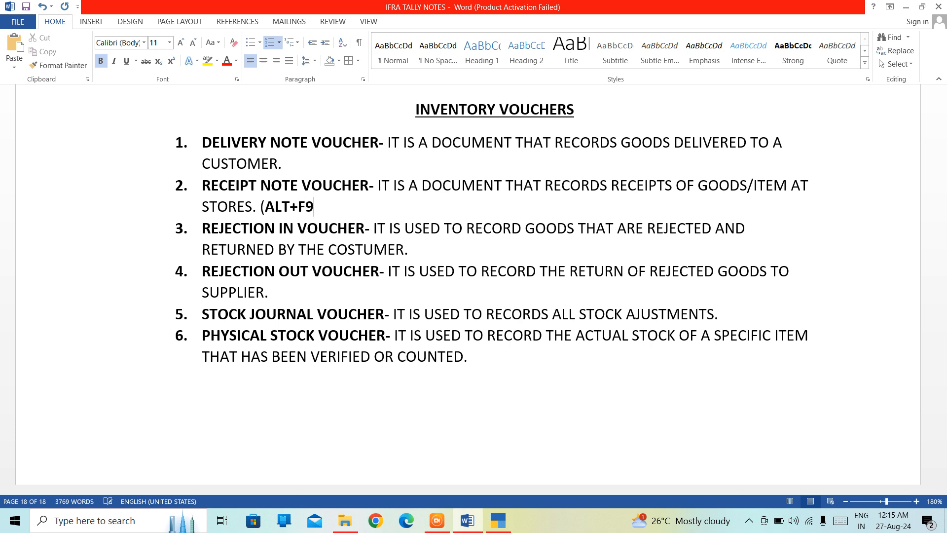
{"action": "type", "text": ")"}
{"action": "key", "text": "ctrl+s"}
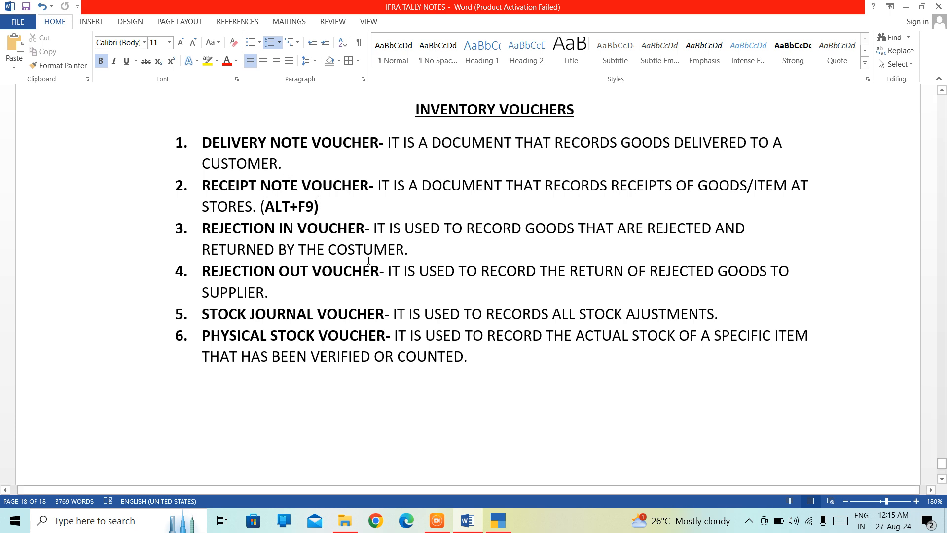
Switch to TallyPrime and open the Day Book of BALAJI TRADERS.
{"action": "left_click", "coordinate": [491, 516]}
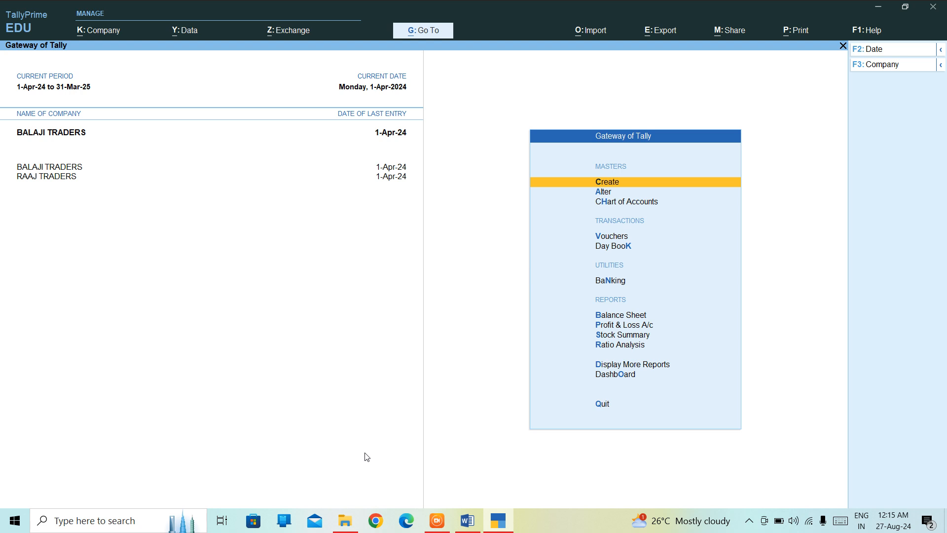
{"action": "key", "text": "Down"}
{"action": "key", "text": "Down"}
{"action": "key", "text": "Down"}
{"action": "key", "text": "Down"}
{"action": "key", "text": "Down"}
{"action": "key", "text": "Down"}
{"action": "key", "text": "Down"}
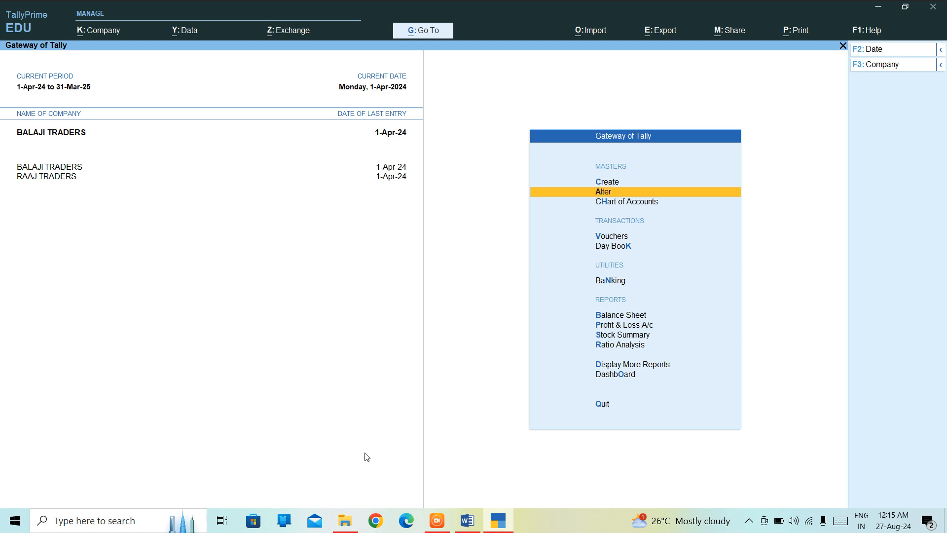
{"action": "key", "text": "Down"}
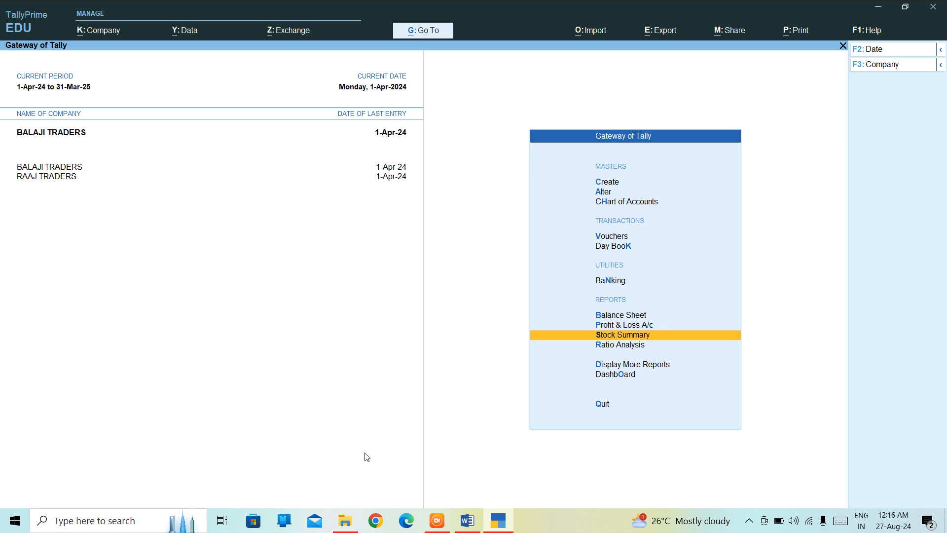
{"action": "key", "text": "Up"}
{"action": "key", "text": "Up"}
{"action": "key", "text": "Up"}
{"action": "key", "text": "Up"}
{"action": "key", "text": "Up"}
{"action": "key", "text": "Down"}
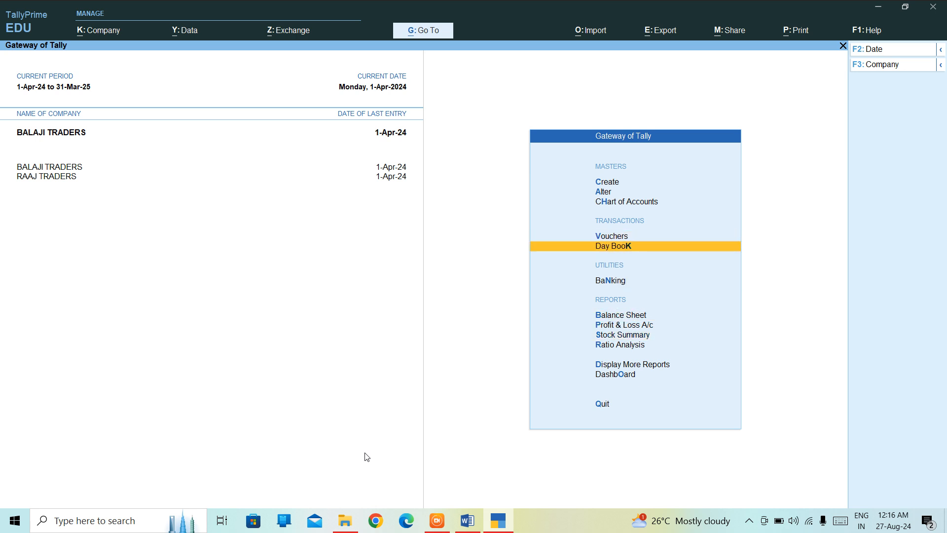
{"action": "key", "text": "Return"}
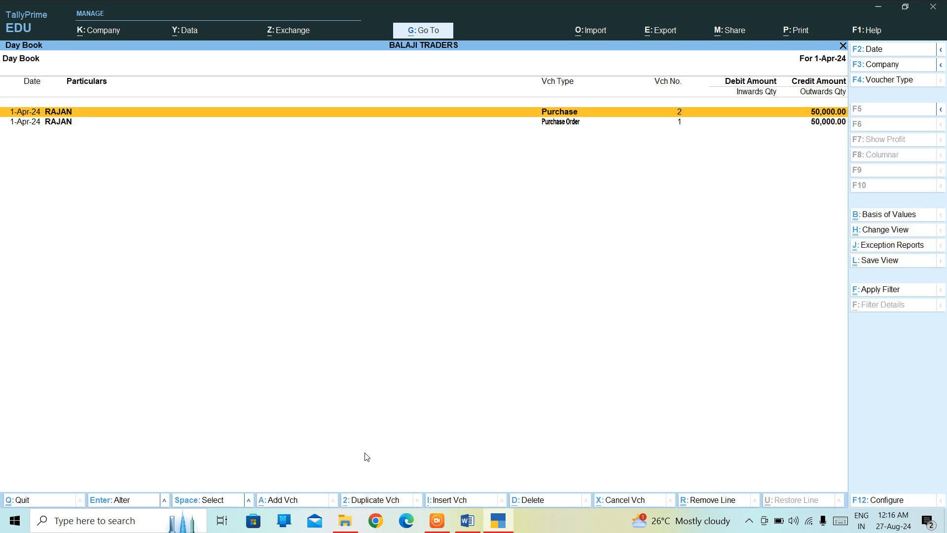
Open the Purchase Order voucher from the Day Book and check the available voucher types without changing the type.
{"action": "key", "text": "Down"}
{"action": "key", "text": "Return"}
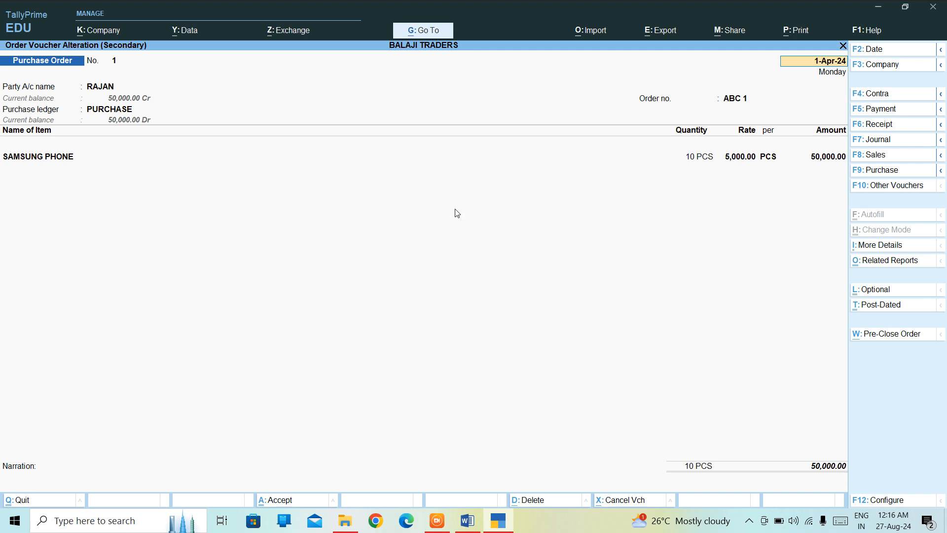
{"action": "left_click", "coordinate": [857, 190]}
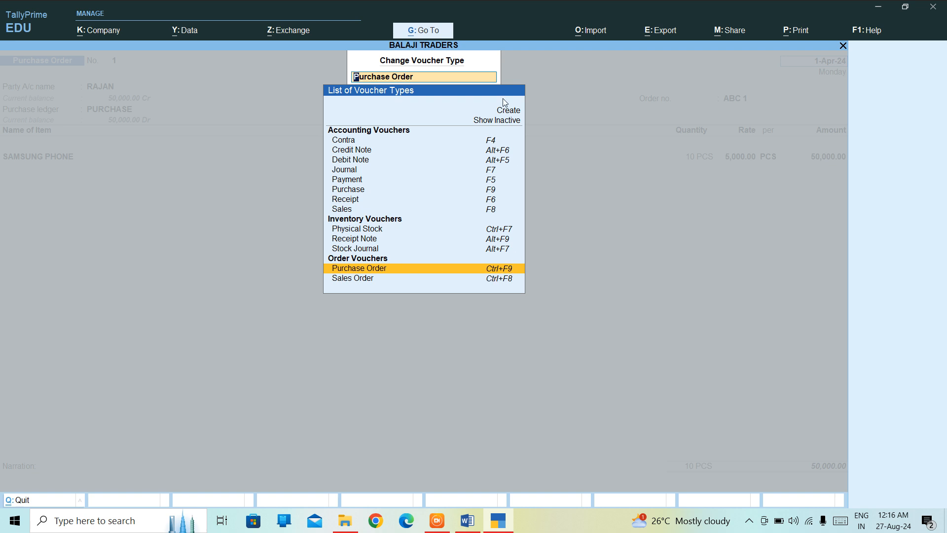
{"action": "key", "text": "Escape"}
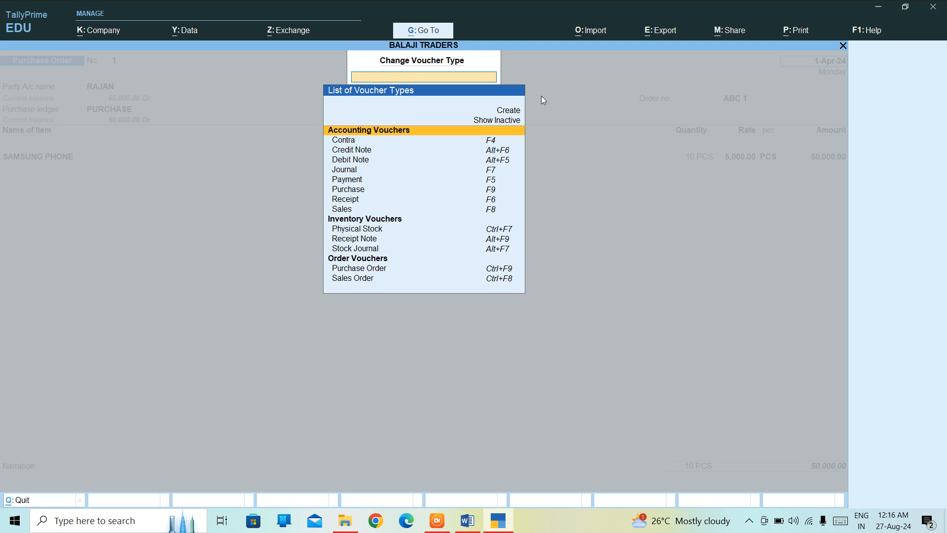
{"action": "key", "text": "Escape"}
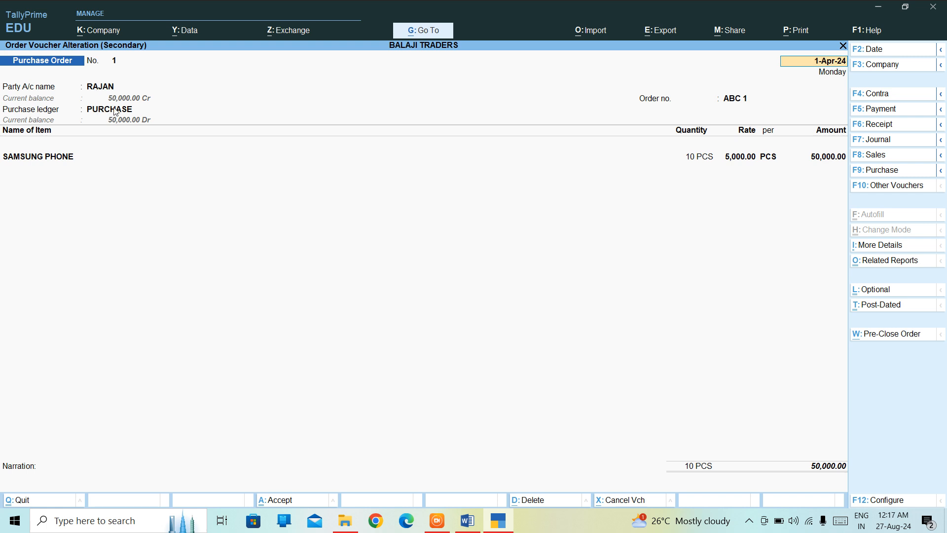
Review the purchase order's order number, purchase ledger and item line, accept it unchanged and return to the Gateway of Tally.
{"action": "left_click", "coordinate": [734, 102]}
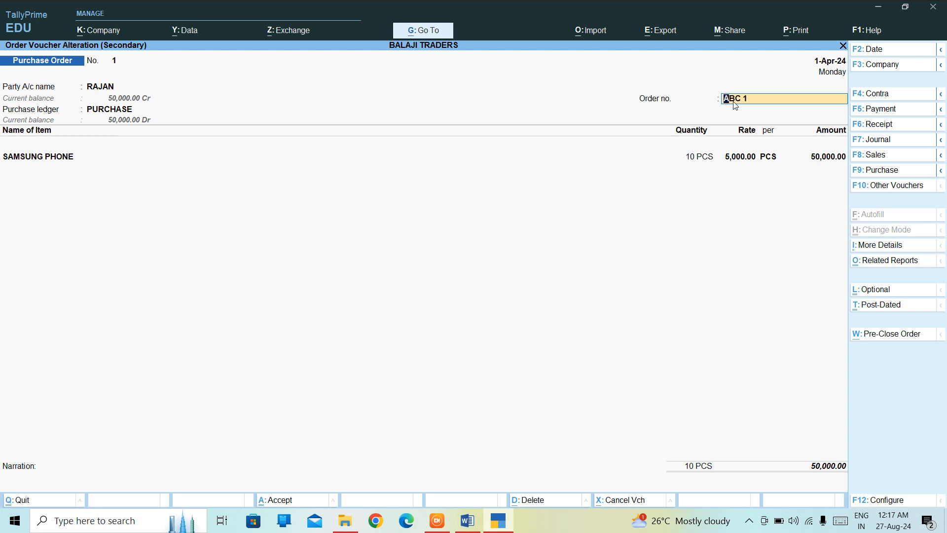
{"action": "key", "text": "shift+Tab"}
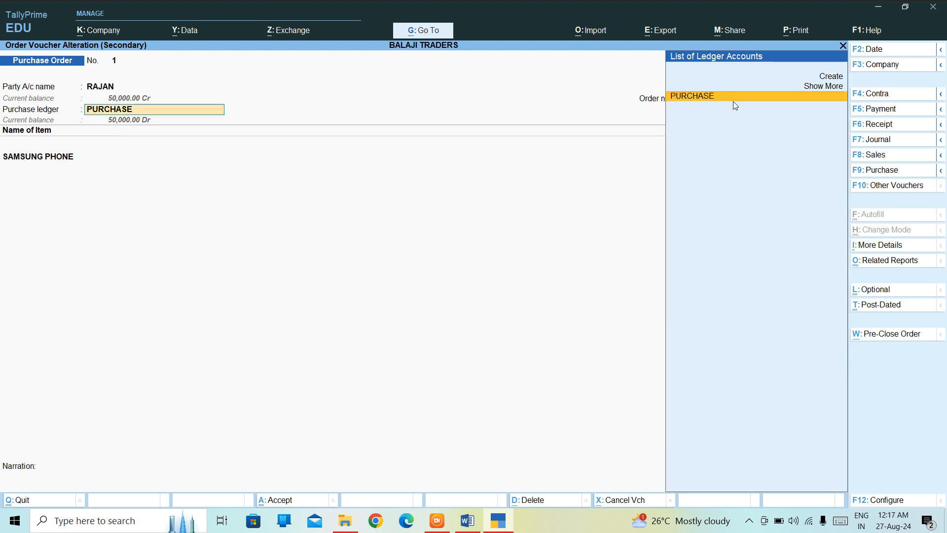
{"action": "key", "text": "Return"}
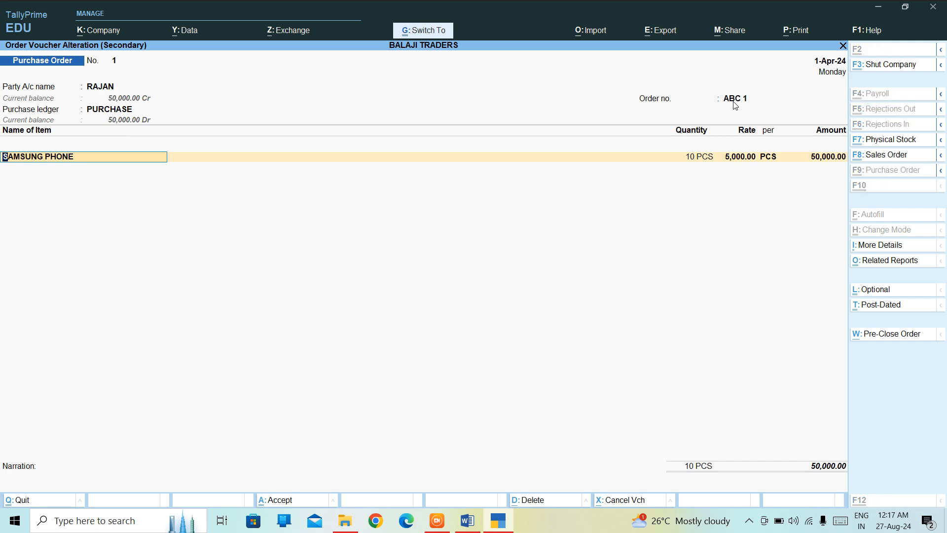
{"action": "key", "text": "ctrl+a"}
{"action": "key", "text": "Escape"}
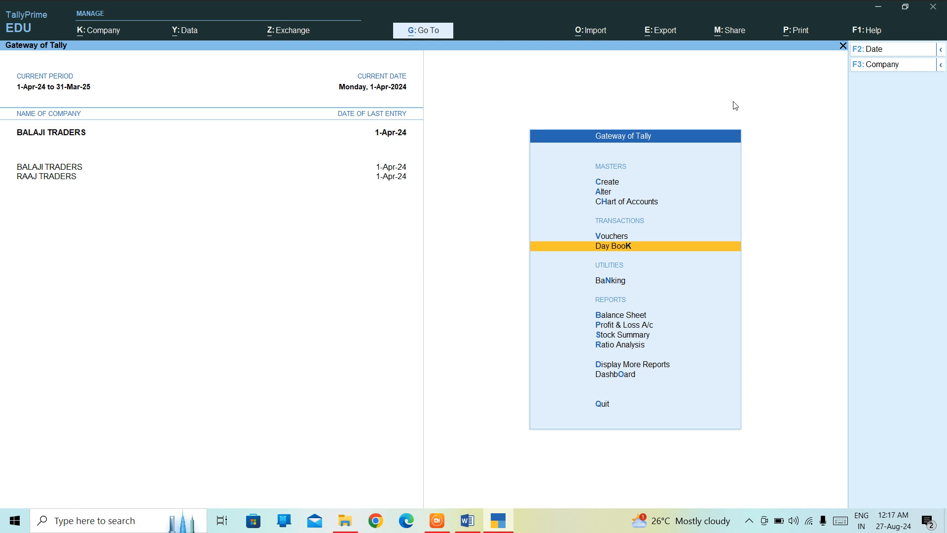
Open Purchase voucher No. 2 from the Day Book and advance past the supplier invoice, date and party fields to its receipt details.
{"action": "key", "text": "Return"}
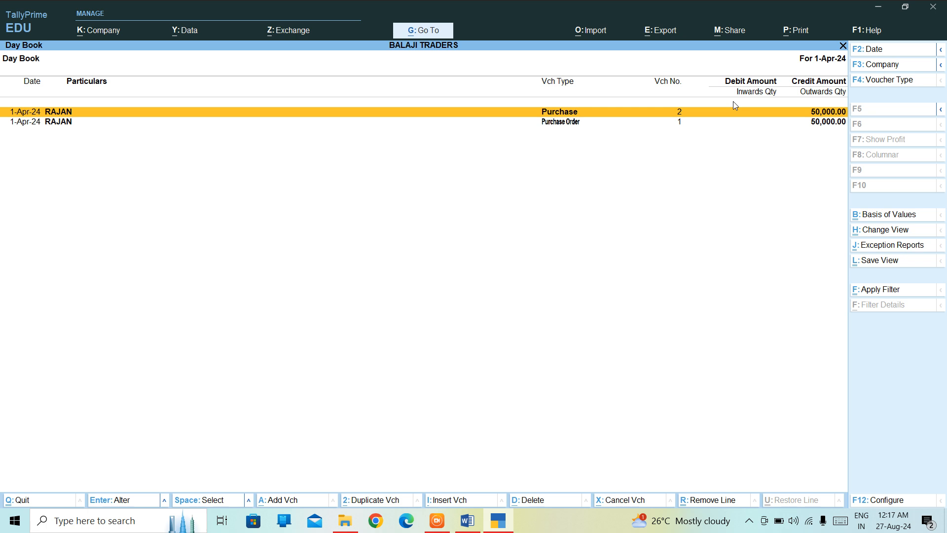
{"action": "key", "text": "Return"}
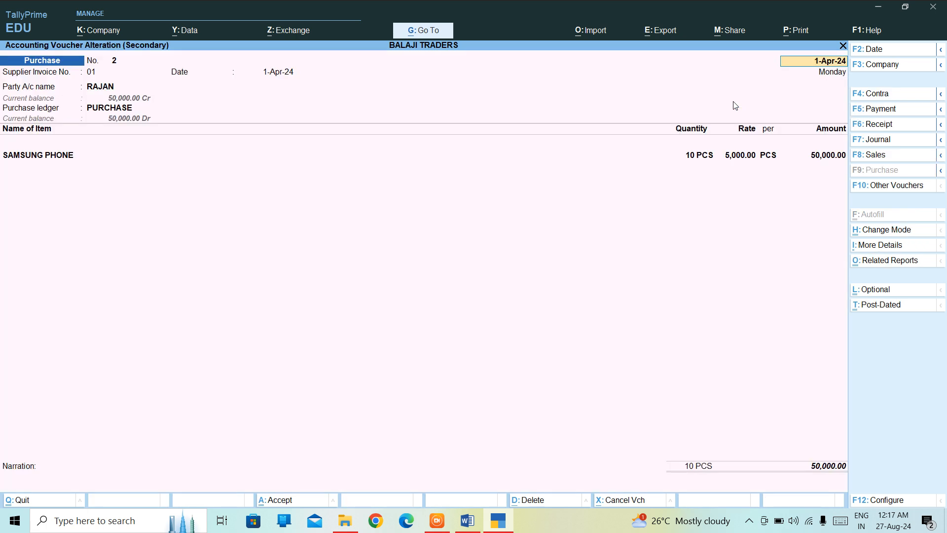
{"action": "key", "text": "Return"}
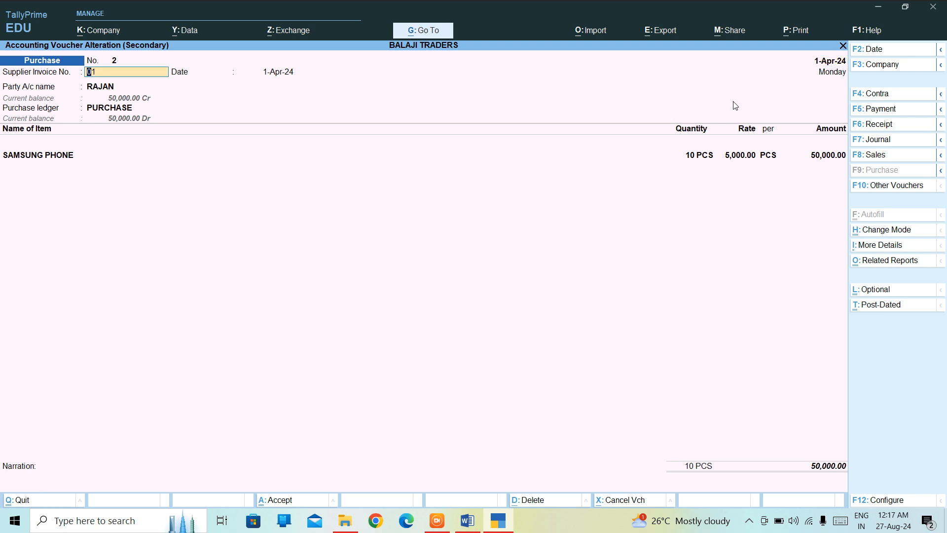
{"action": "key", "text": "Return"}
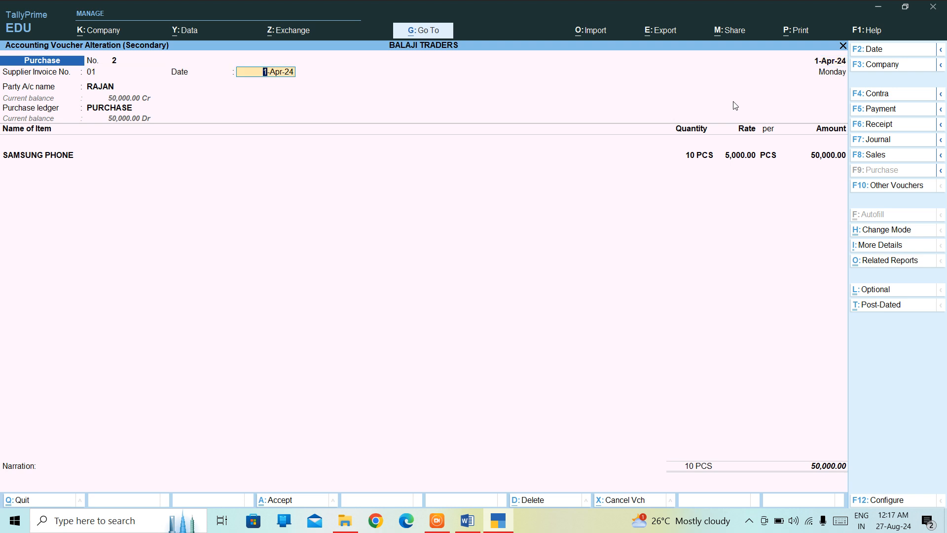
{"action": "key", "text": "Return"}
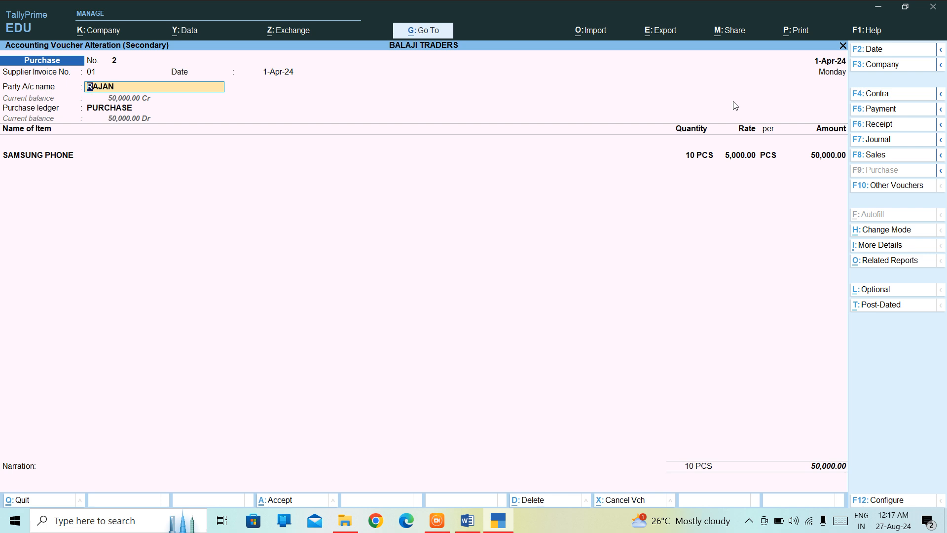
{"action": "key", "text": "Return"}
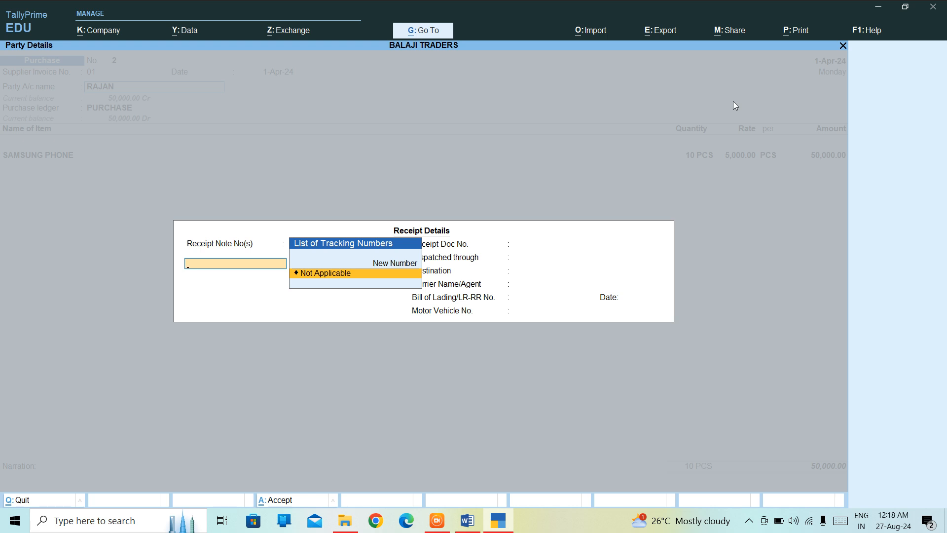
{"action": "key", "text": "Return"}
{"action": "key", "text": "Return"}
{"action": "key", "text": "Return"}
{"action": "key", "text": "Return"}
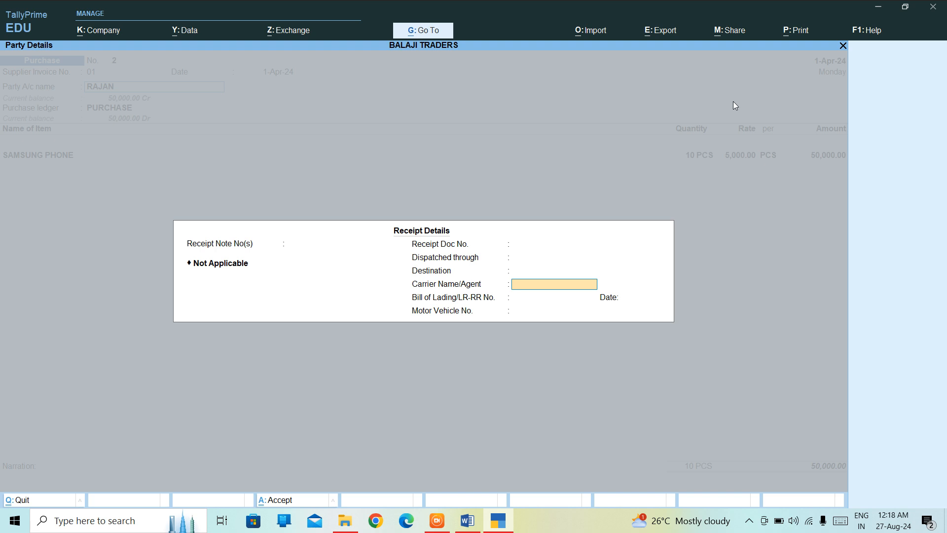
{"action": "key", "text": "BackSpace"}
{"action": "key", "text": "BackSpace"}
{"action": "key", "text": "BackSpace"}
{"action": "key", "text": "BackSpace"}
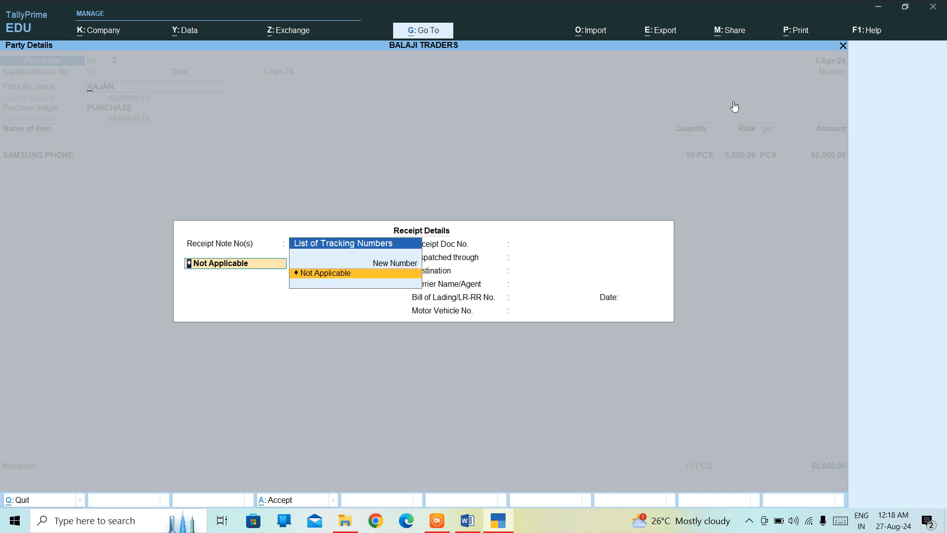
{"action": "key", "text": "BackSpace"}
Assign a new receipt note number 123 dated 1-Apr-24 in the purchase voucher's receipt details.
{"action": "key", "text": "Return"}
{"action": "key", "text": "Up"}
{"action": "key", "text": "Return"}
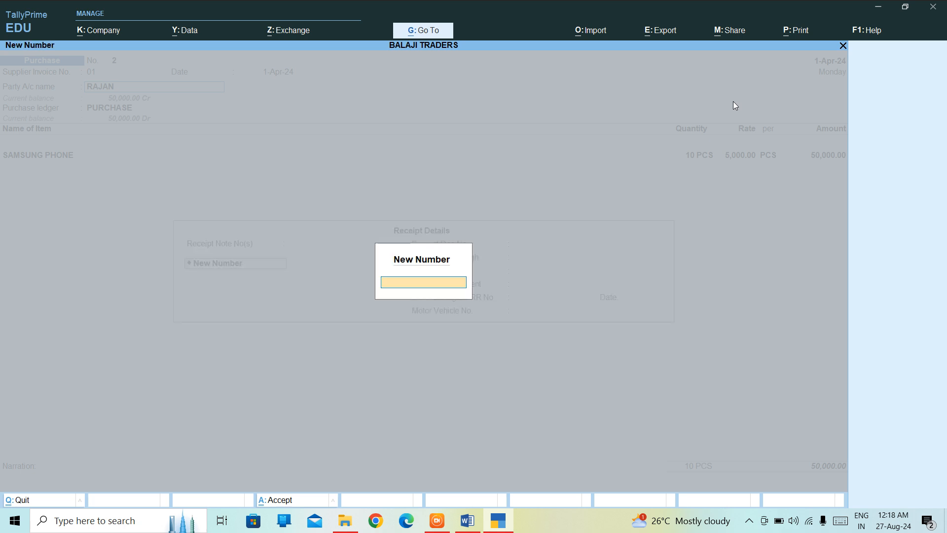
{"action": "type", "text": "123"}
{"action": "key", "text": "Return"}
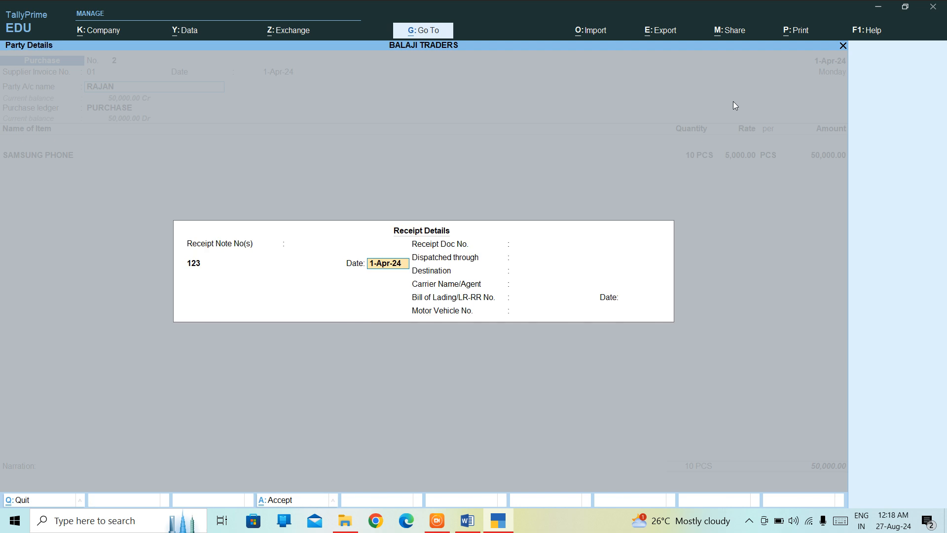
{"action": "key", "text": "Return"}
{"action": "key", "text": "Return"}
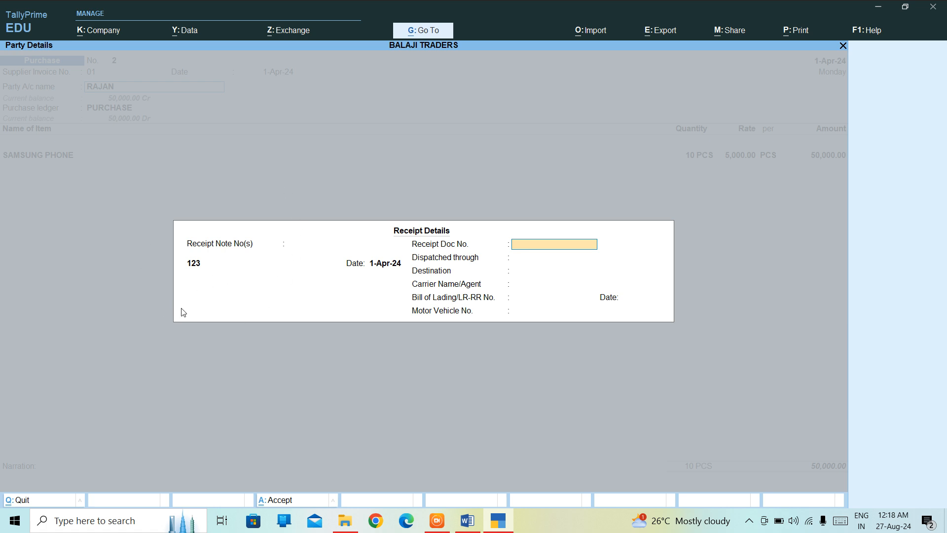
Leave the receipt document, dispatch, destination, carrier, lading and vehicle fields blank and accept the receipt details.
{"action": "key", "text": "Return"}
{"action": "key", "text": "Return"}
{"action": "key", "text": "Return"}
{"action": "key", "text": "Return"}
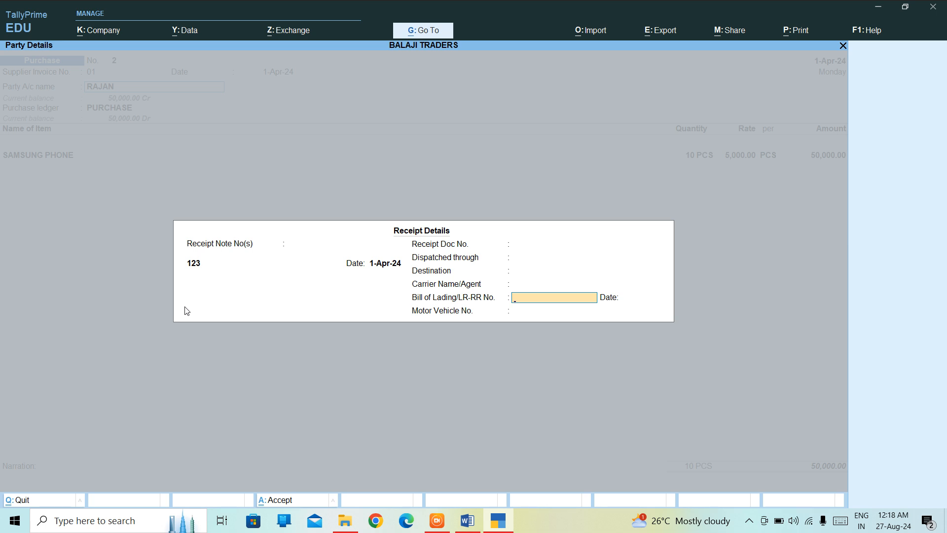
{"action": "key", "text": "Return"}
{"action": "key", "text": "Return"}
{"action": "key", "text": "Return"}
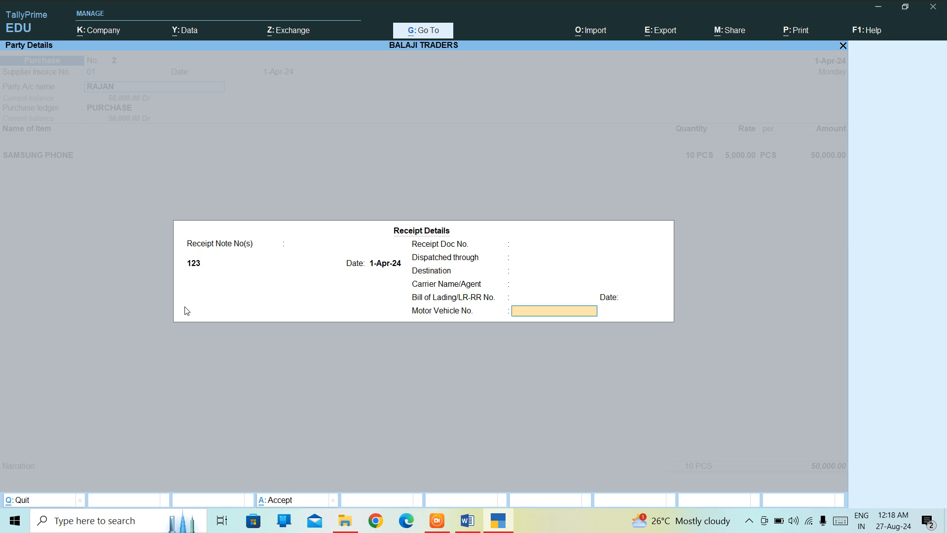
{"action": "key", "text": "Return"}
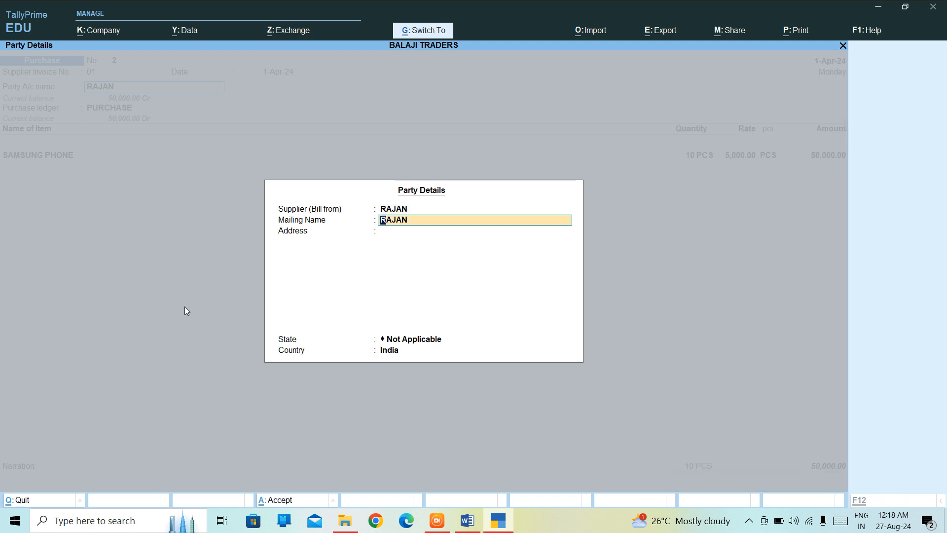
Keep the purchase voucher's party details and purchase ledger, save the voucher and return to the Gateway of Tally.
{"action": "key", "text": "Return"}
{"action": "key", "text": "Return"}
{"action": "key", "text": "Return"}
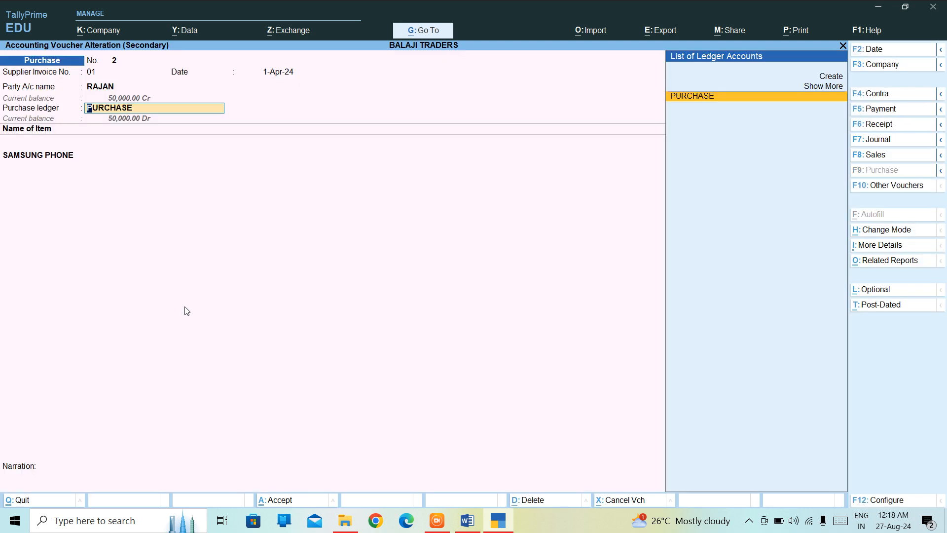
{"action": "key", "text": "Return"}
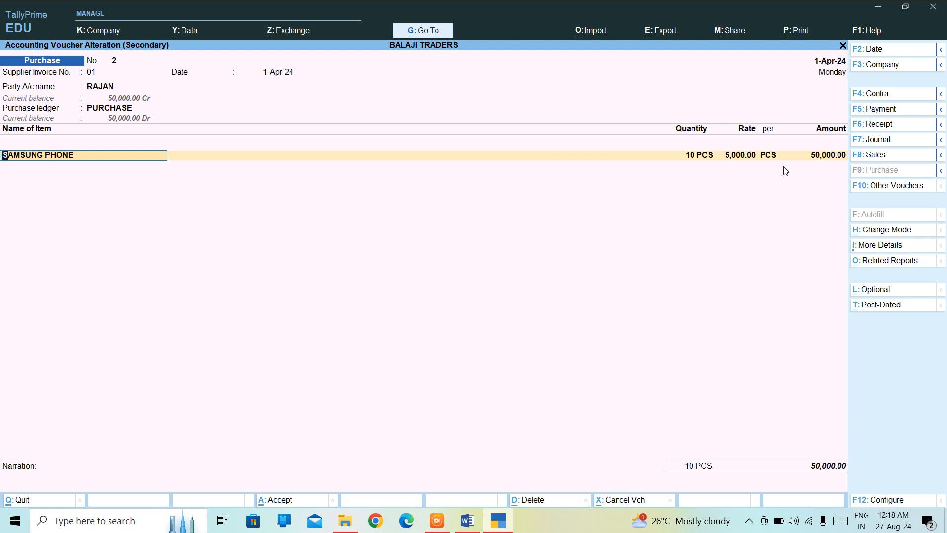
{"action": "key", "text": "ctrl"}
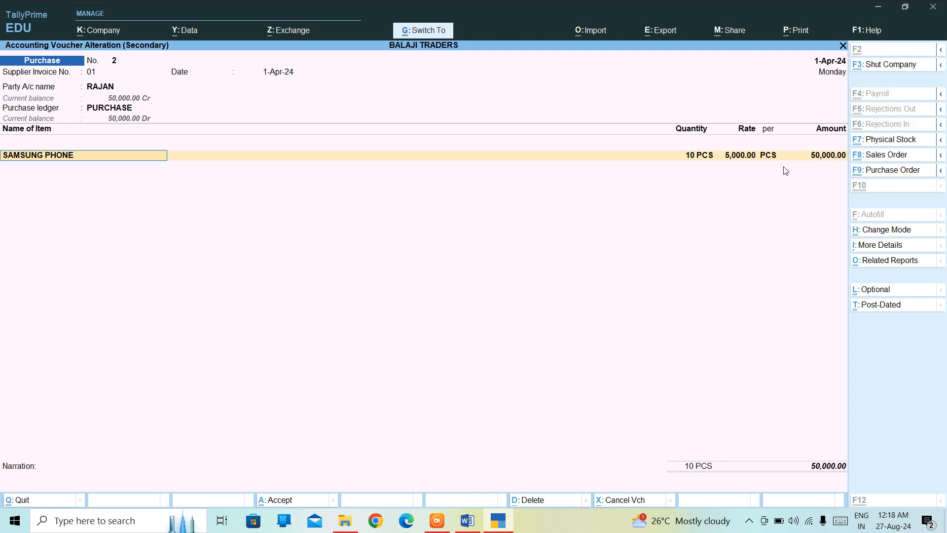
{"action": "key", "text": "ctrl+a"}
{"action": "key", "text": "Escape"}
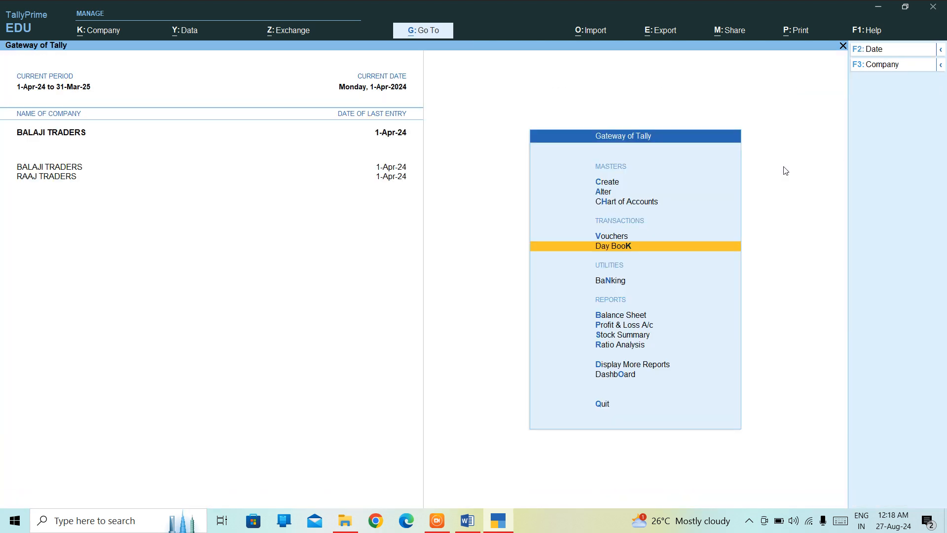
Open voucher creation from the Gateway of Tally.
{"action": "key", "text": "Up"}
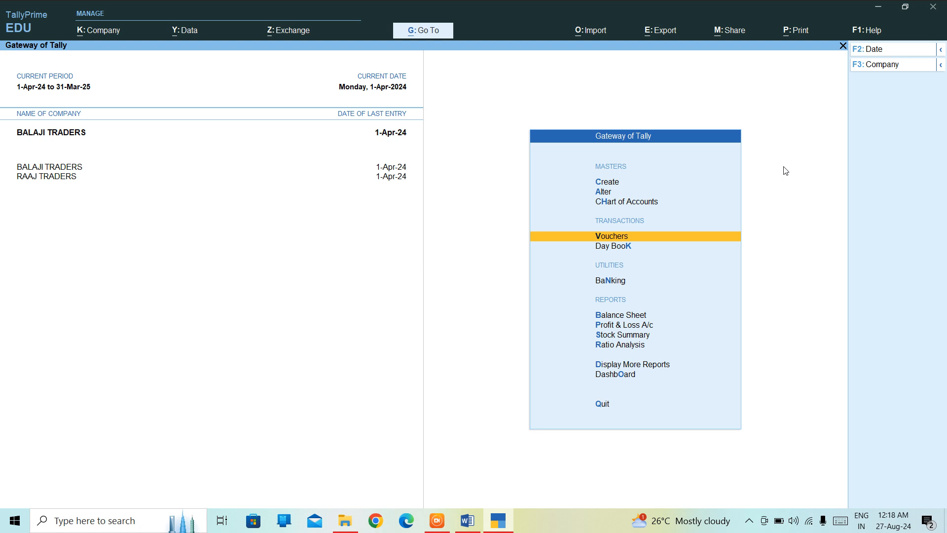
{"action": "key", "text": "Up"}
{"action": "key", "text": "Down"}
{"action": "key", "text": "Return"}
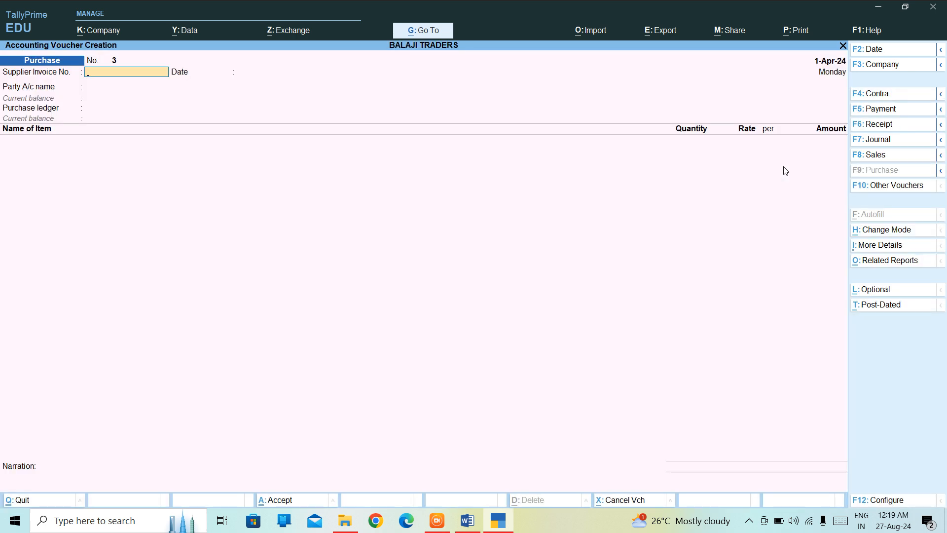
Show the inactive voucher types and look through the accounting and inventory voucher types in the list.
{"action": "key", "text": "F10"}
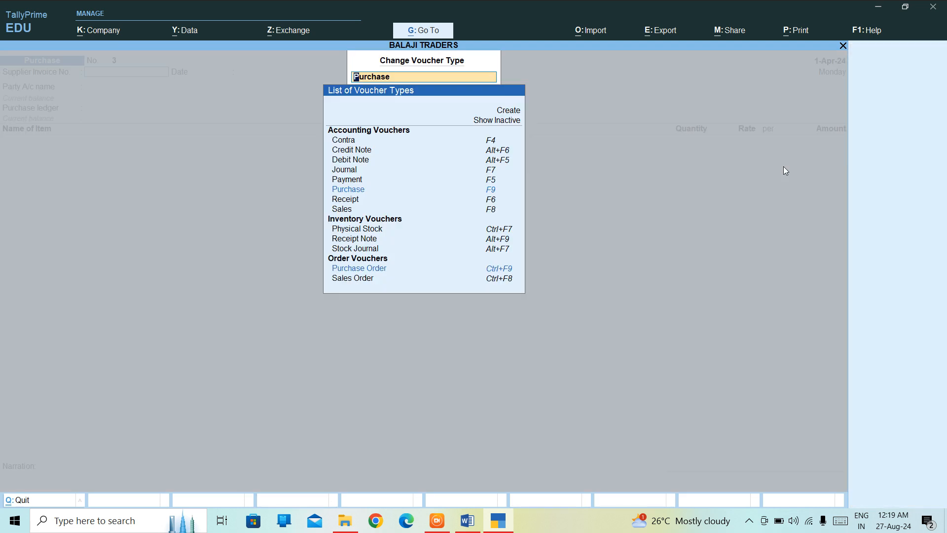
{"action": "left_click", "coordinate": [489, 126]}
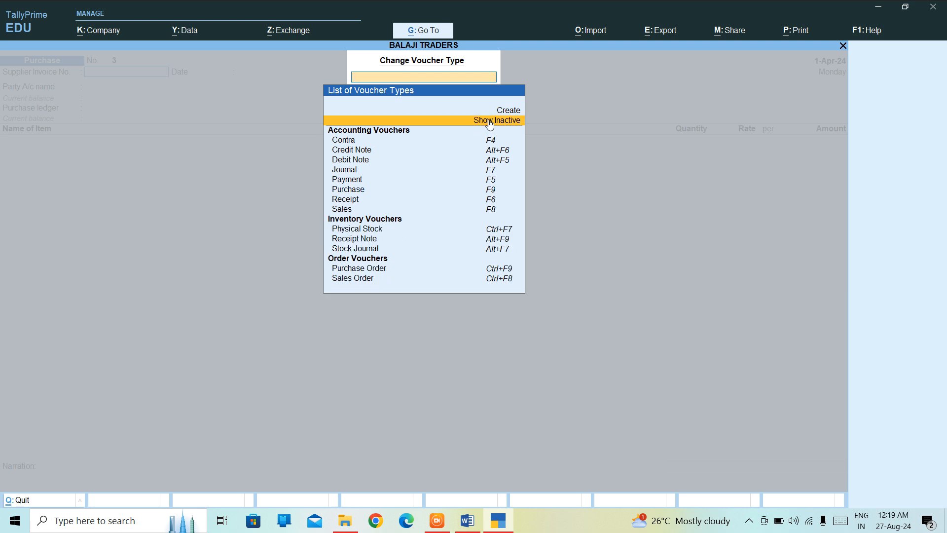
{"action": "left_click", "coordinate": [490, 125]}
{"action": "key", "text": "Down"}
{"action": "key", "text": "Down"}
{"action": "key", "text": "Down"}
{"action": "key", "text": "Down"}
{"action": "key", "text": "Down"}
{"action": "key", "text": "Down"}
{"action": "key", "text": "Down"}
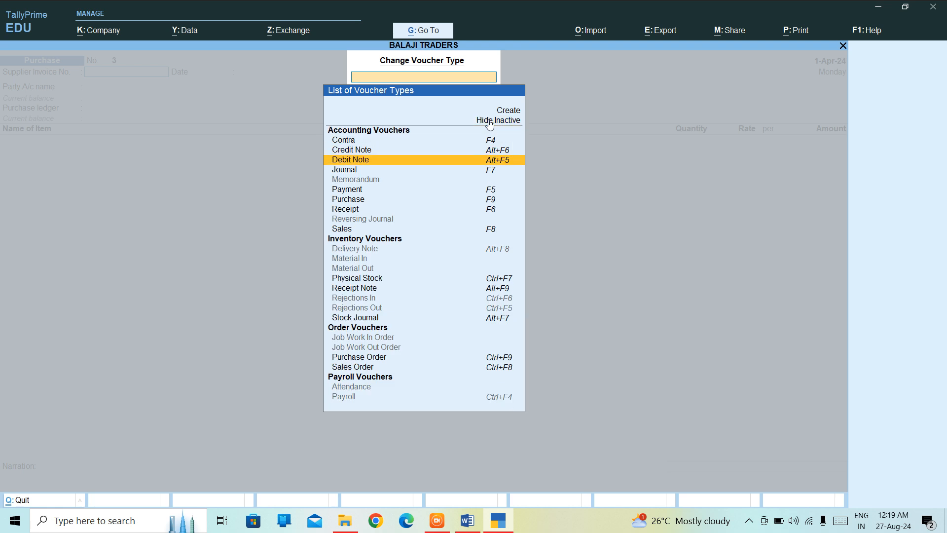
{"action": "key", "text": "Down"}
{"action": "key", "text": "Down"}
{"action": "key", "text": "Down"}
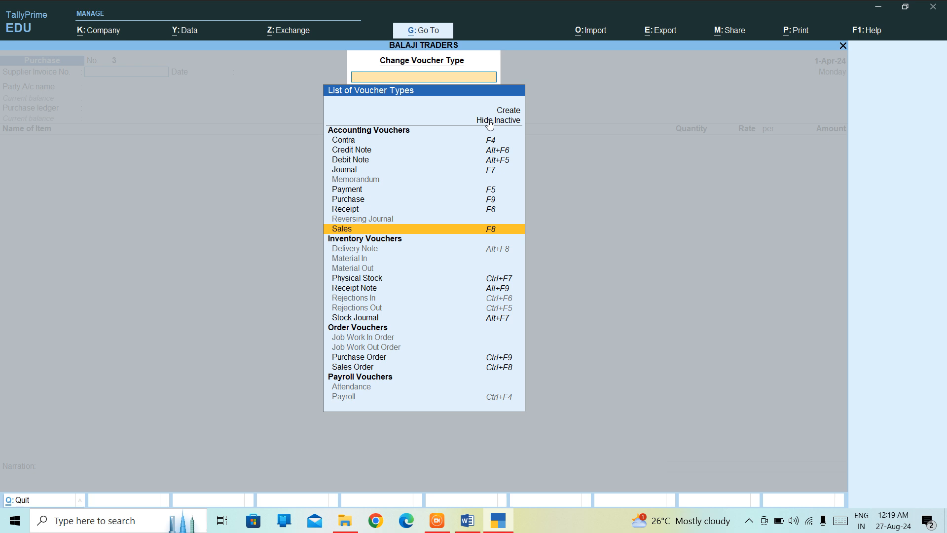
{"action": "key", "text": "Down"}
{"action": "key", "text": "Down"}
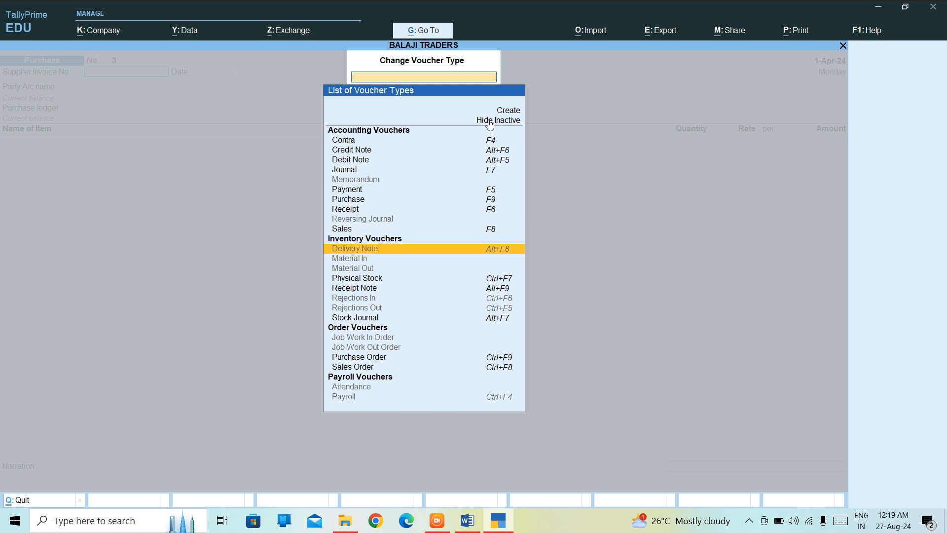
Try to switch to the inactive Material In voucher type and decline its activation.
{"action": "key", "text": "Down"}
{"action": "key", "text": "Return"}
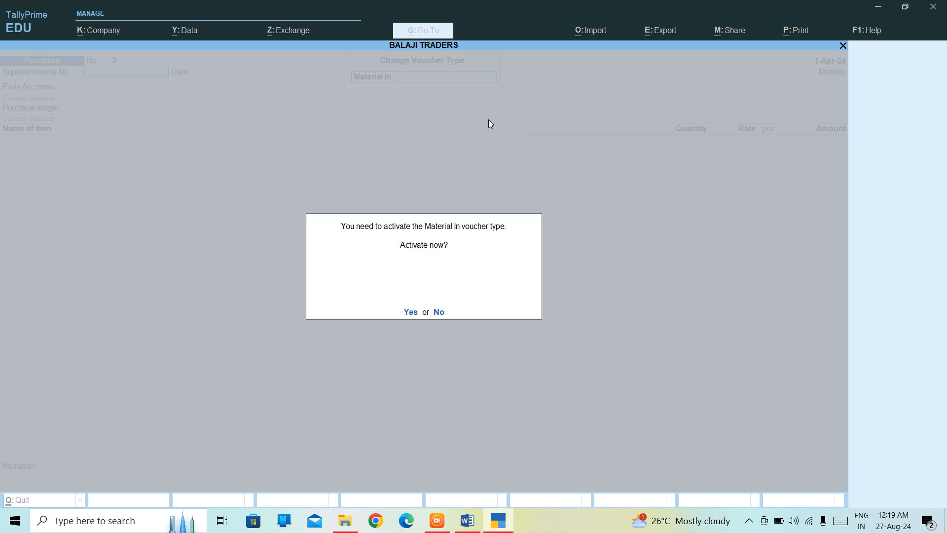
{"action": "key", "text": "n"}
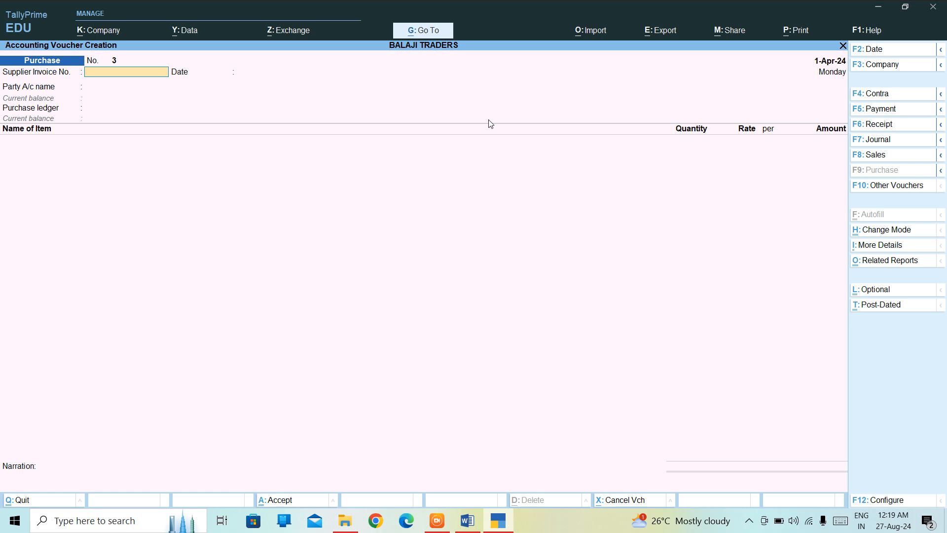
Change the voucher type from Purchase to the Receipt Note inventory voucher.
{"action": "key", "text": "F10"}
{"action": "key", "text": "Down"}
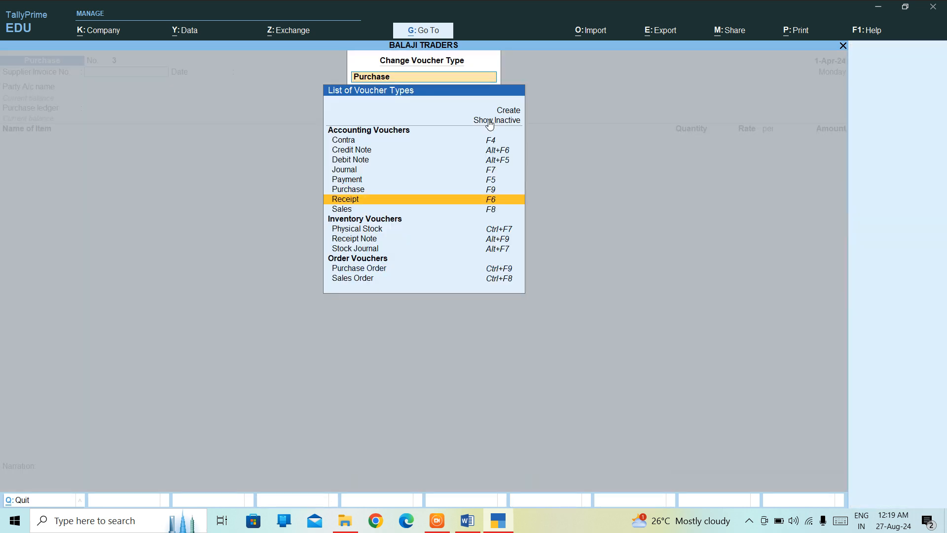
{"action": "key", "text": "Down"}
{"action": "key", "text": "Down"}
{"action": "key", "text": "Down"}
{"action": "key", "text": "Down"}
{"action": "key", "text": "Down"}
{"action": "key", "text": "Down"}
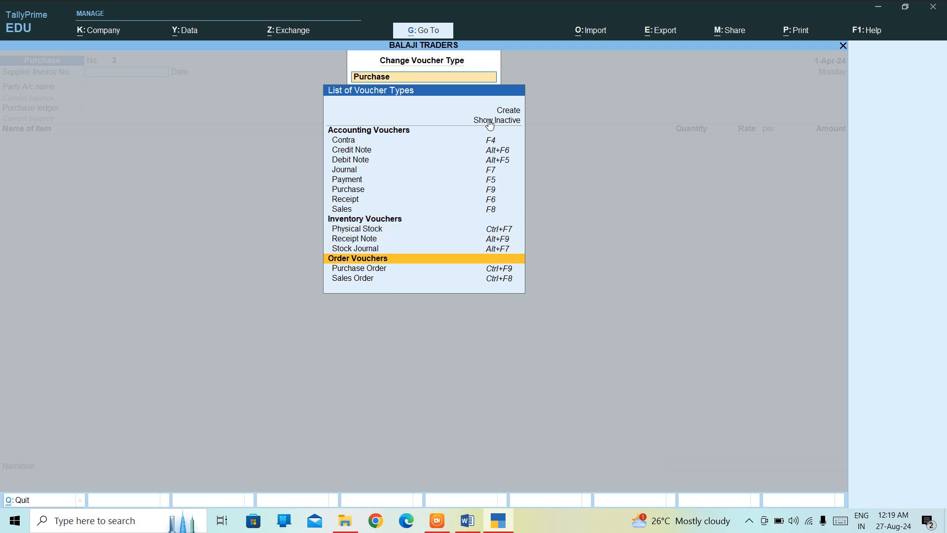
{"action": "key", "text": "Up"}
{"action": "key", "text": "Up"}
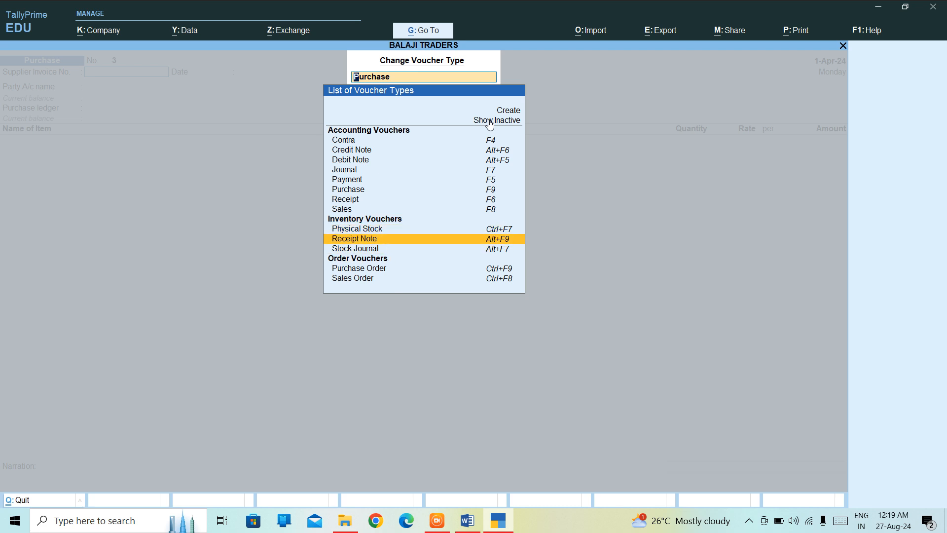
{"action": "key", "text": "Return"}
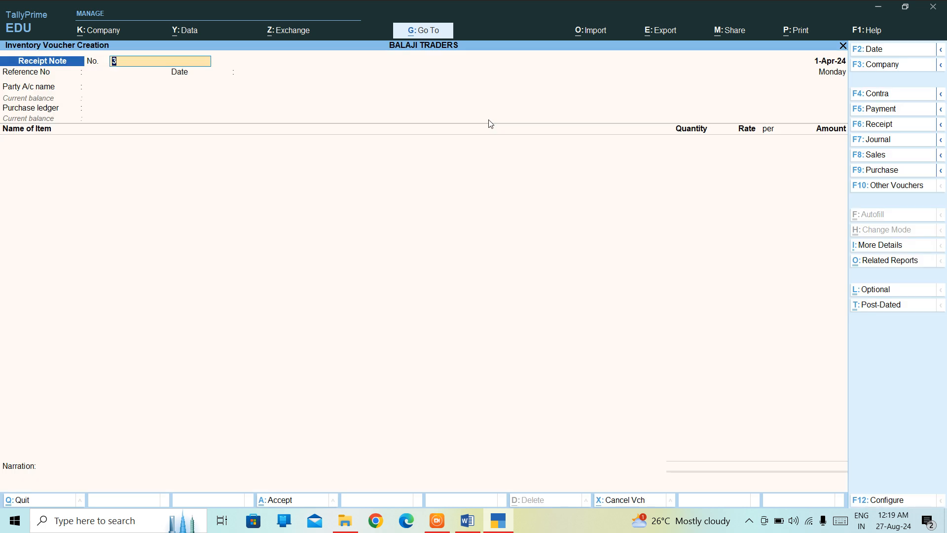
Keep the receipt note's voucher number and set its reference number to 12, dated 1-Apr-24.
{"action": "key", "text": "alt"}
{"action": "key", "text": "Return"}
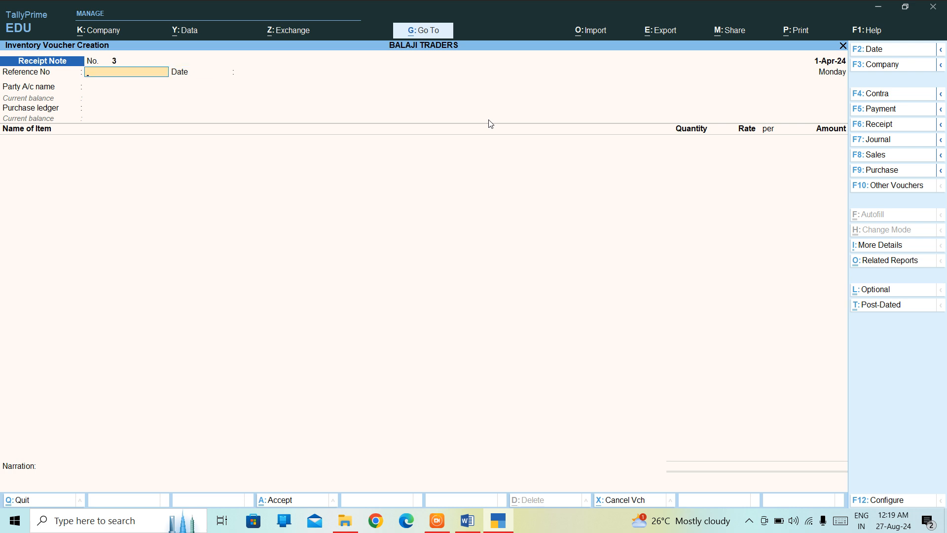
{"action": "type", "text": "12"}
{"action": "key", "text": "Return"}
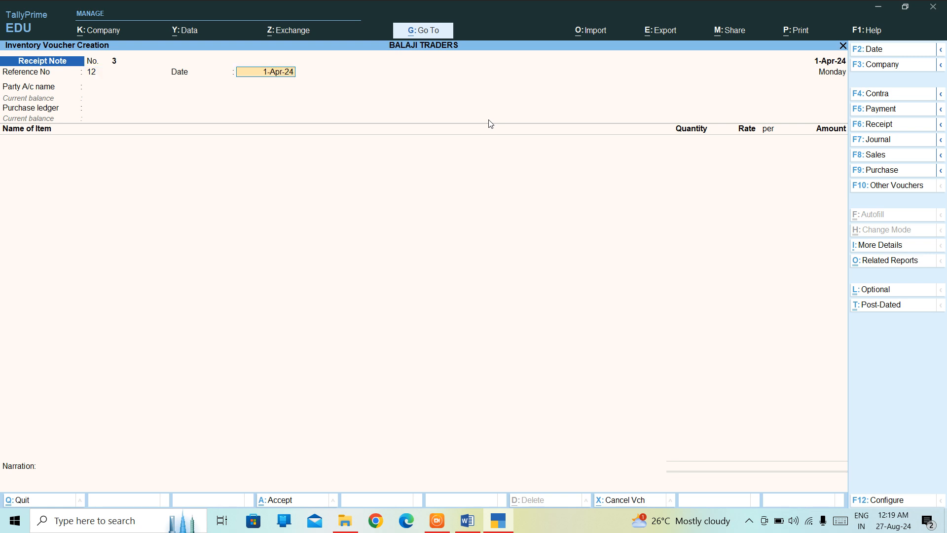
{"action": "key", "text": "Return"}
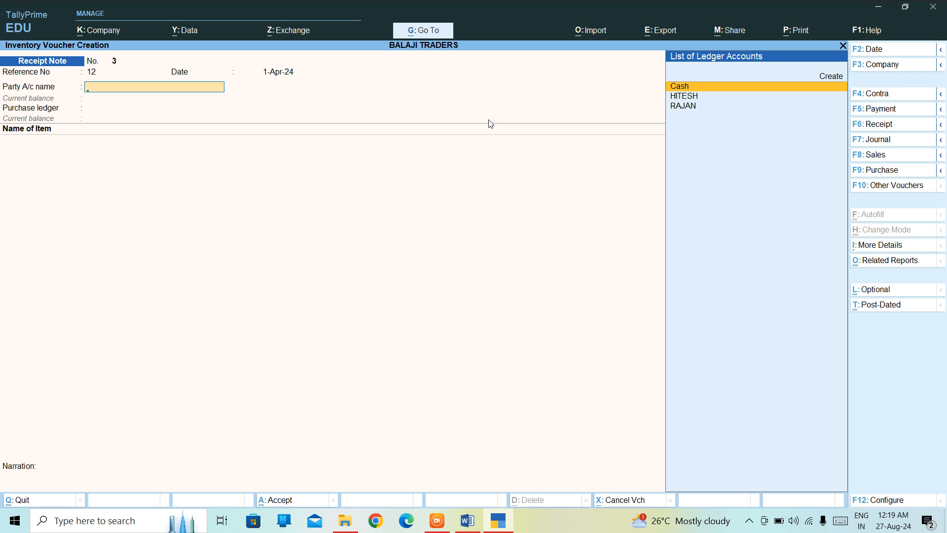
Choose the last listed supplier as the receipt note's party account and link the last listed purchase order.
{"action": "key", "text": "Down"}
{"action": "key", "text": "Down"}
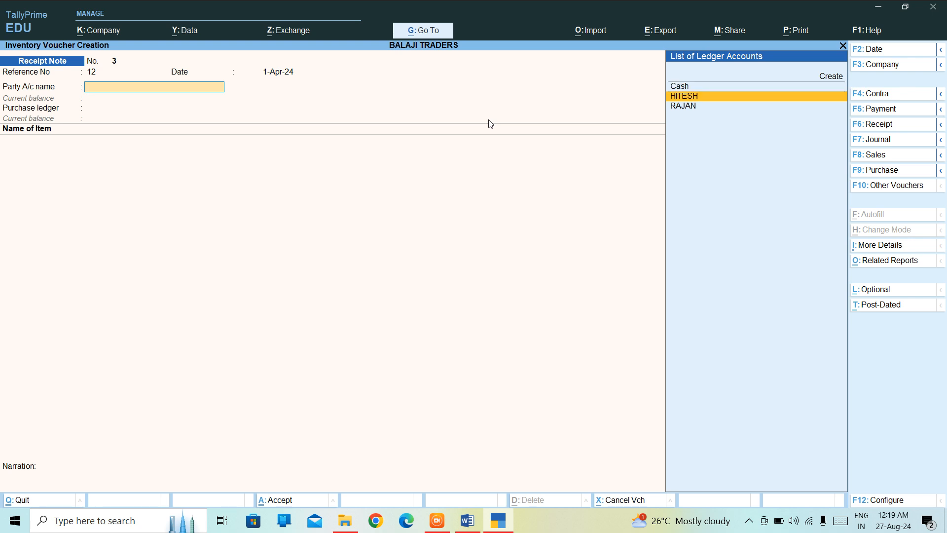
{"action": "key", "text": "Return"}
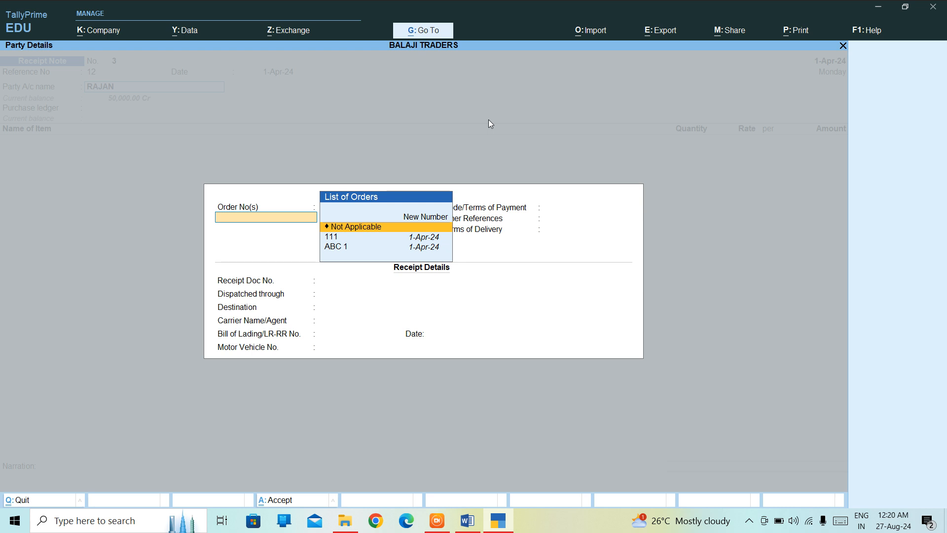
{"action": "key", "text": "Down"}
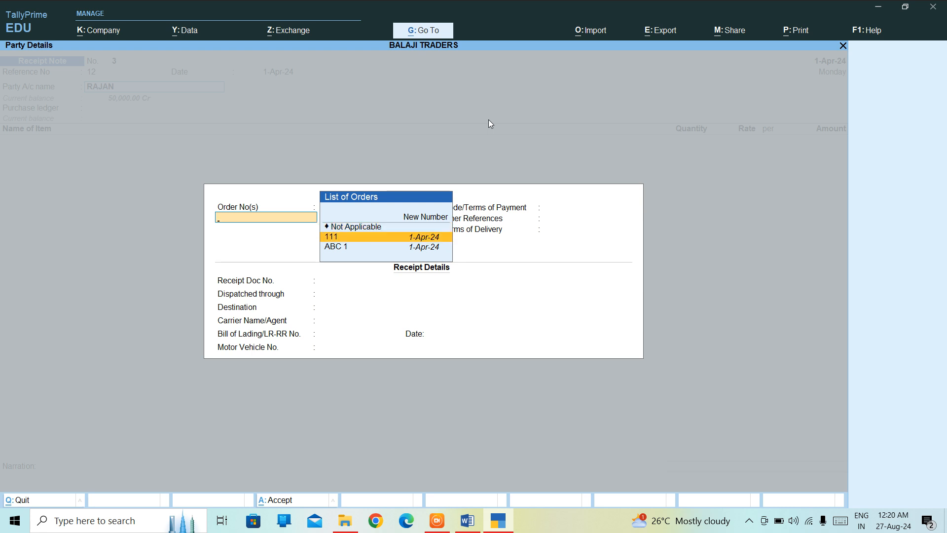
{"action": "key", "text": "Down"}
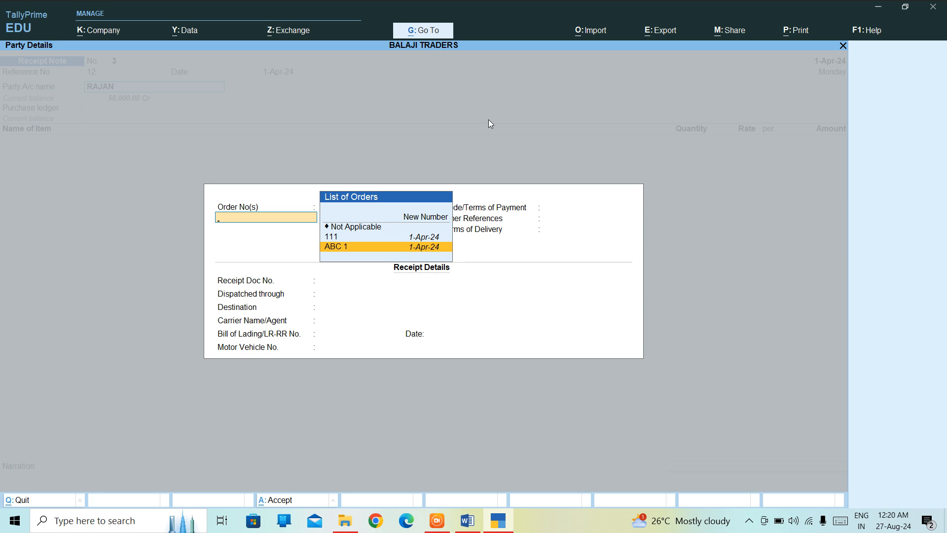
{"action": "key", "text": "Return"}
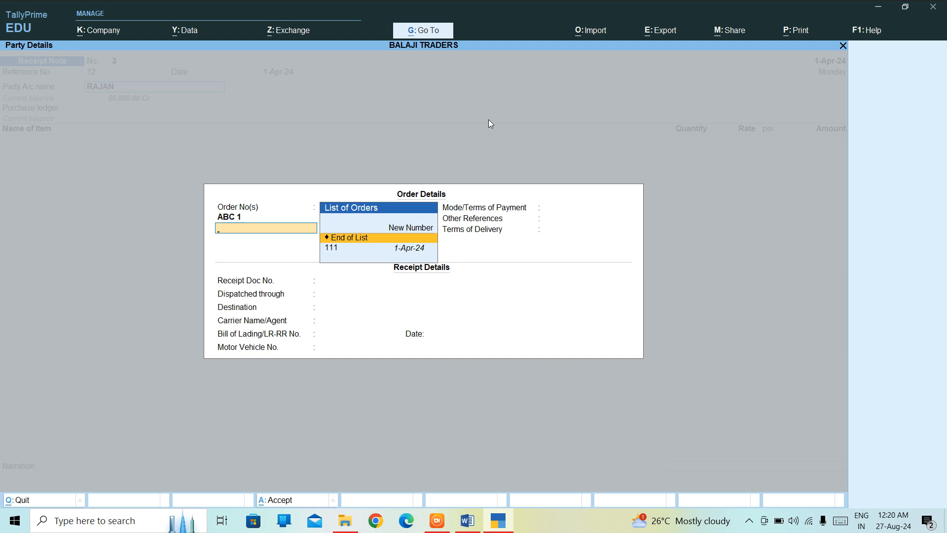
{"action": "key", "text": "Down"}
{"action": "key", "text": "Return"}
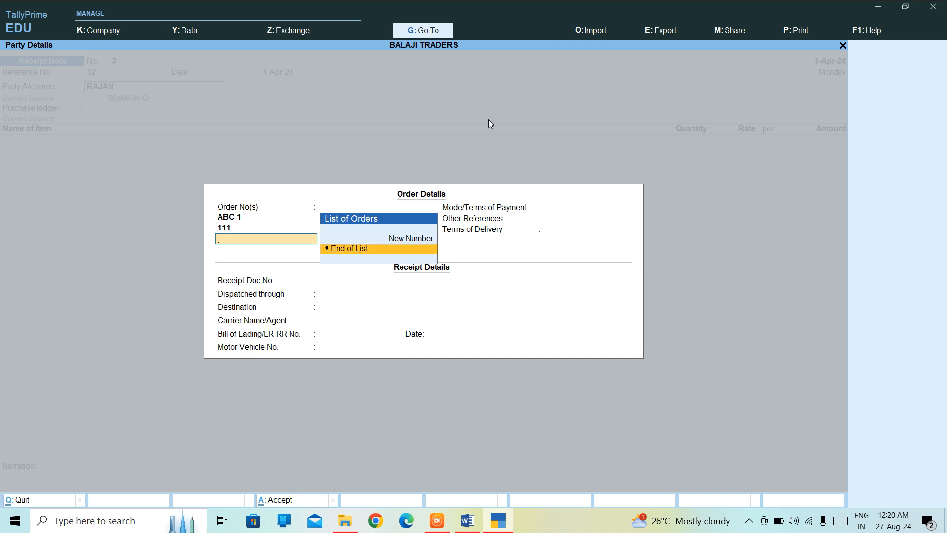
{"action": "key", "text": "BackSpace"}
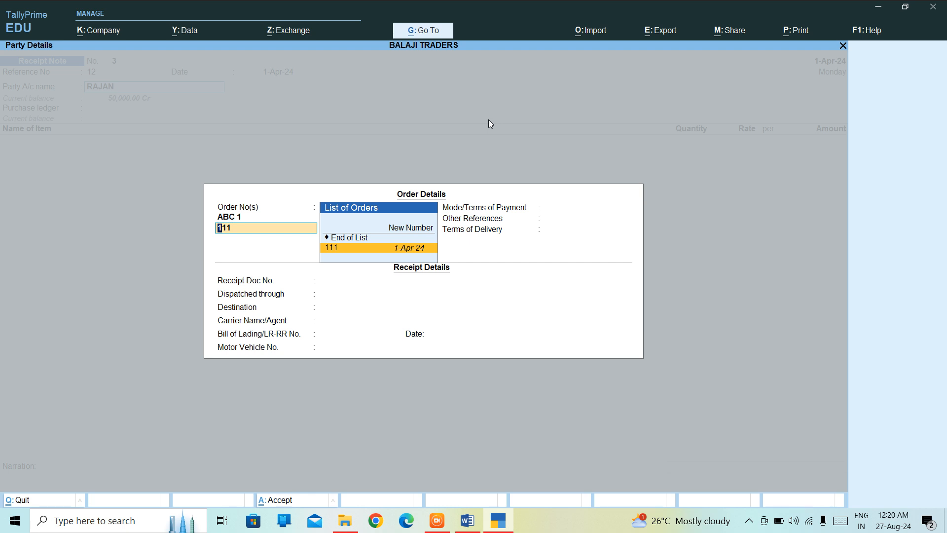
{"action": "key", "text": "Up"}
{"action": "key", "text": "Return"}
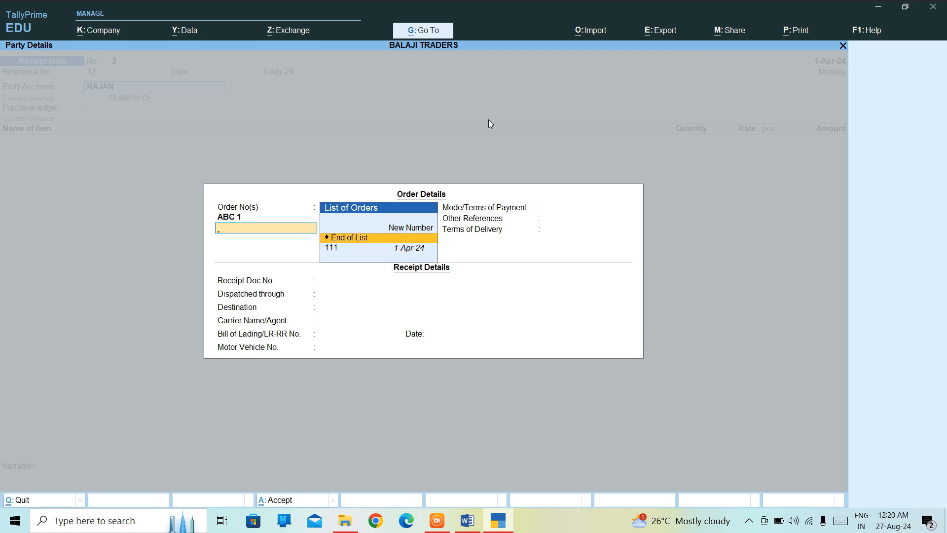
End the order list, leave the receipt details blank, and keep the supplier's prefilled party details with state Delhi.
{"action": "key", "text": "Return"}
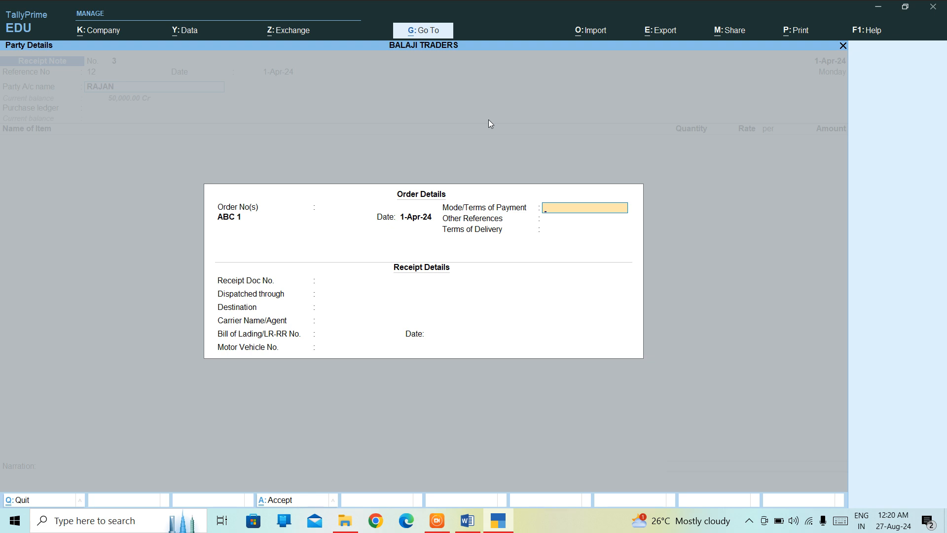
{"action": "key", "text": "ctrl+a"}
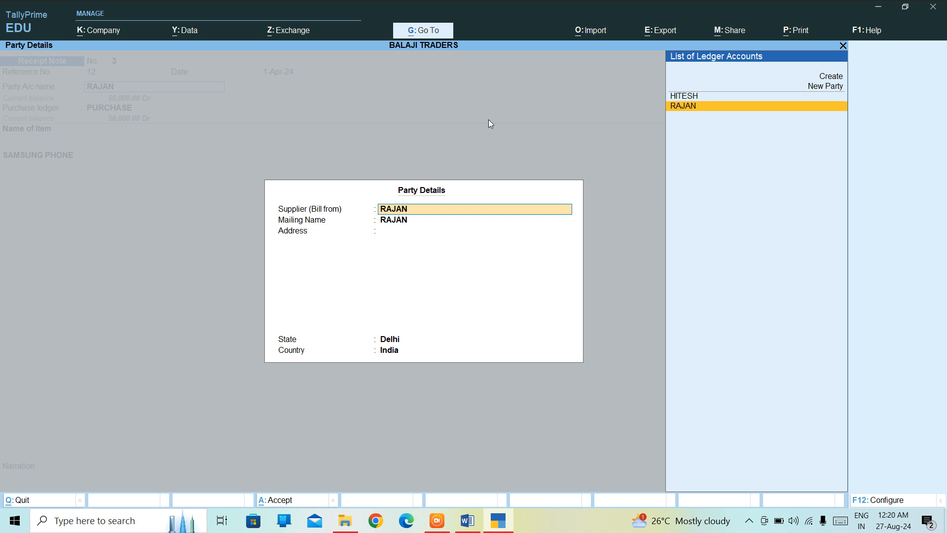
{"action": "key", "text": "Return"}
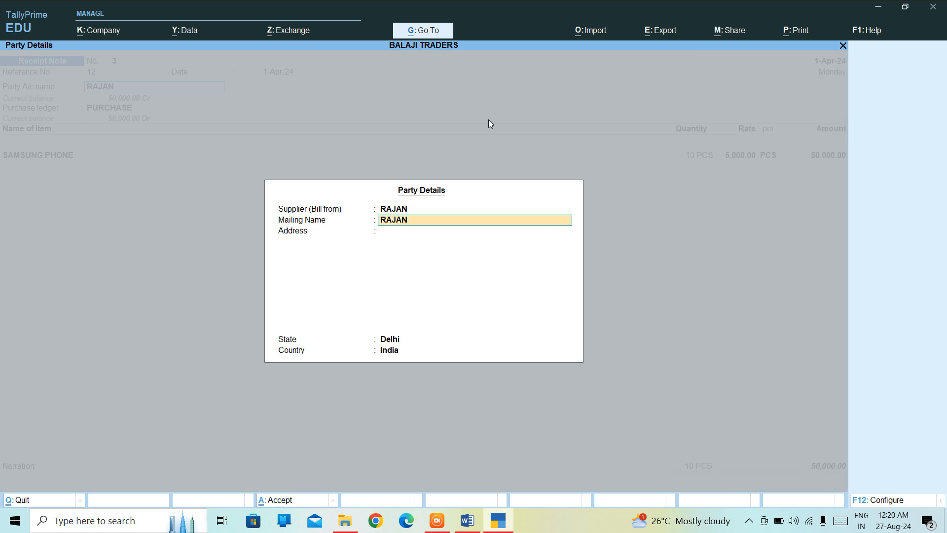
{"action": "key", "text": "Return"}
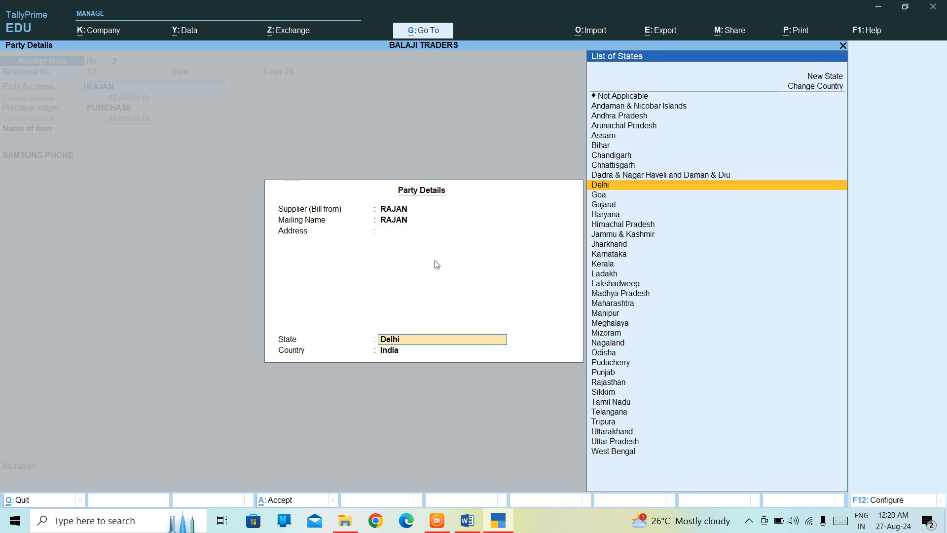
{"action": "key", "text": "Return"}
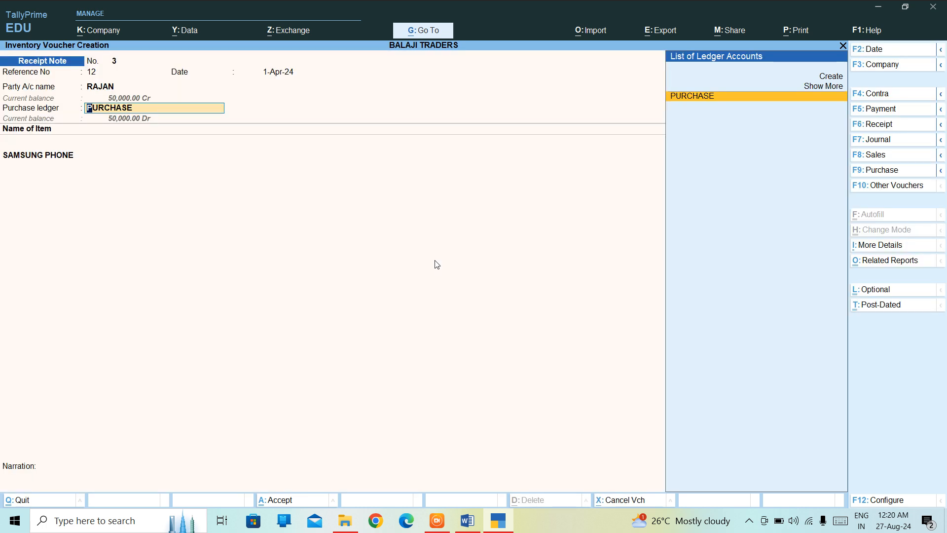
Keep PURCHASE as the purchase ledger with the prefilled SAMSUNG PHONE item and save the receipt note.
{"action": "key", "text": "Return"}
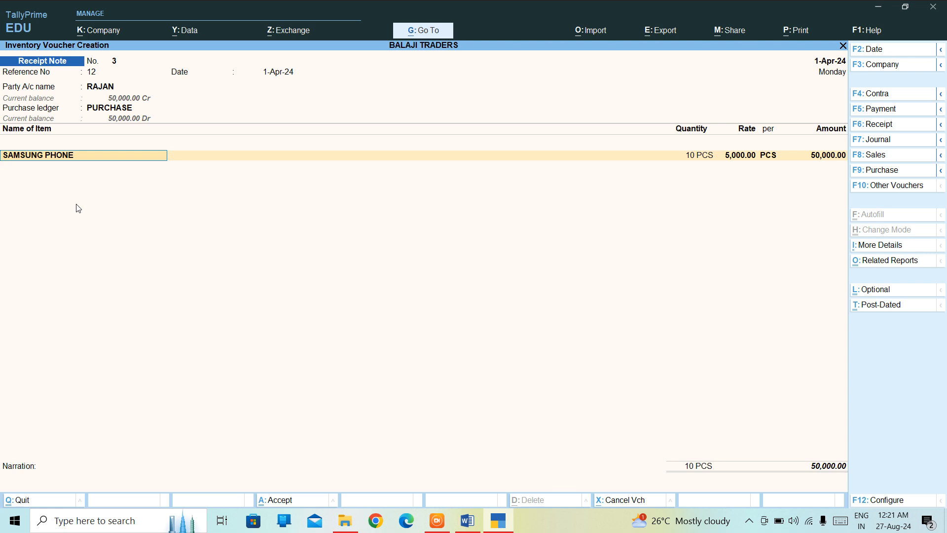
{"action": "key", "text": "ctrl"}
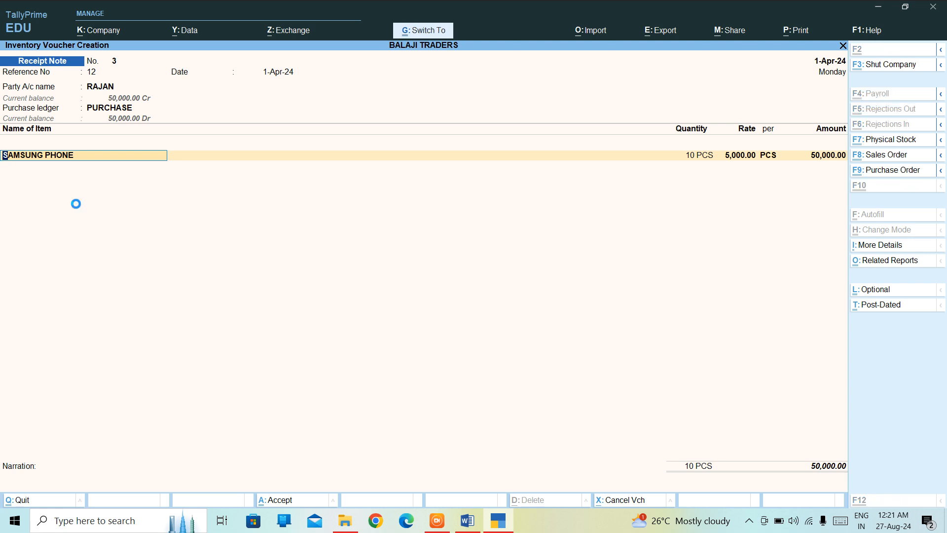
{"action": "key", "text": "ctrl+a"}
Leave voucher creation and open the Day Book to review the vouchers recorded on 1-Apr-24.
{"action": "key", "text": "Escape"}
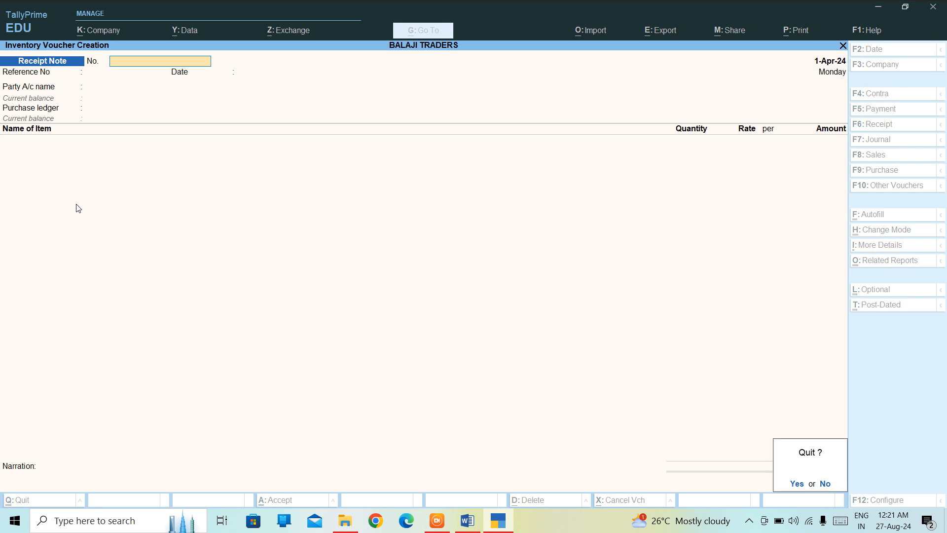
{"action": "key", "text": "Return"}
{"action": "key", "text": "Down"}
{"action": "key", "text": "Return"}
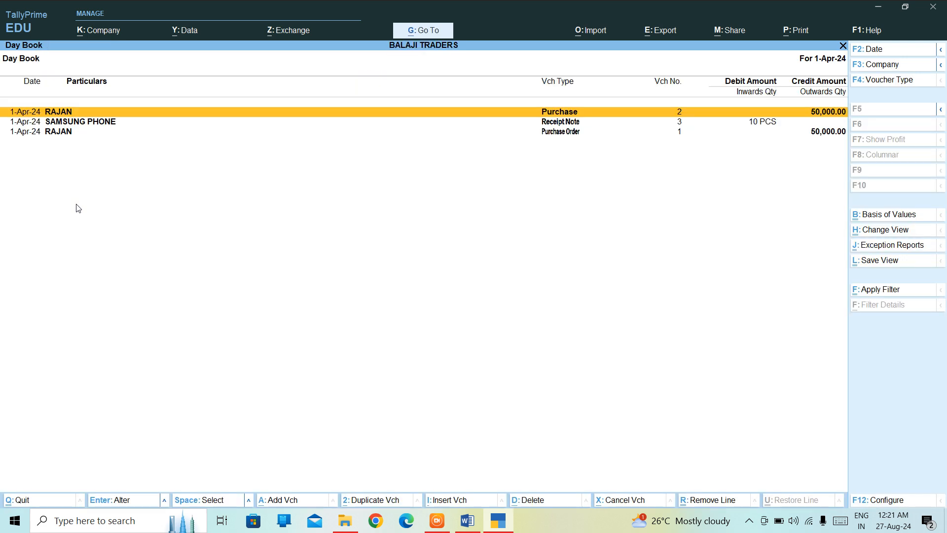
{"action": "key", "text": "Down"}
{"action": "key", "text": "Down"}
{"action": "key", "text": "Up"}
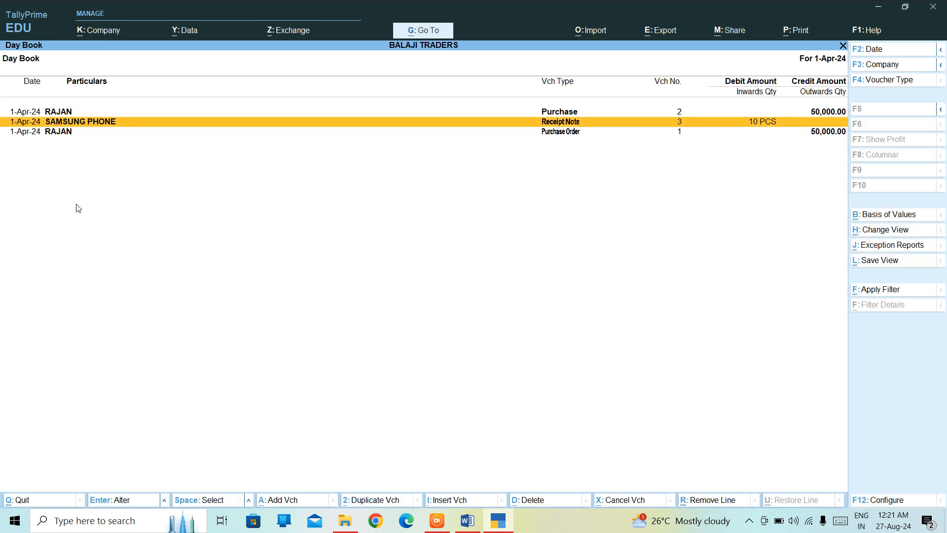
{"action": "key", "text": "Down"}
{"action": "key", "text": "Up"}
{"action": "key", "text": "Up"}
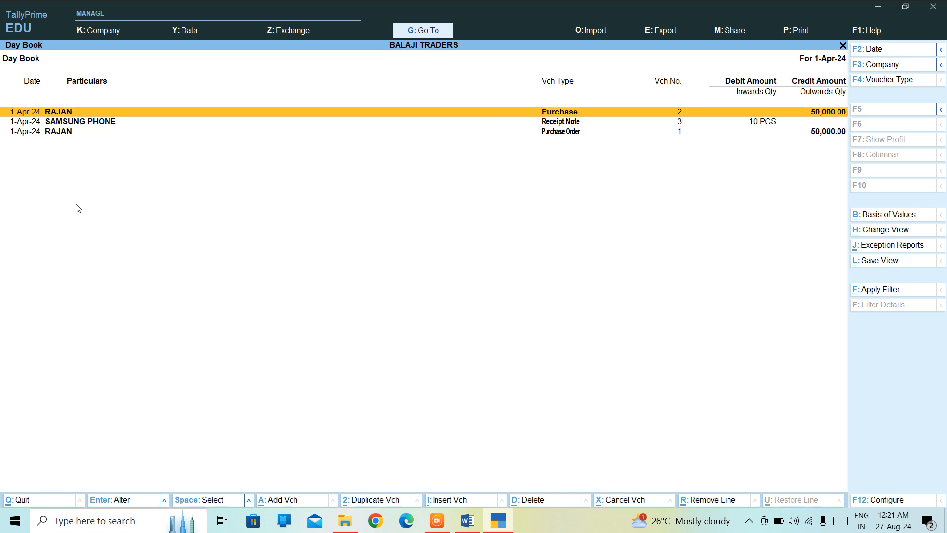
{"action": "key", "text": "Down"}
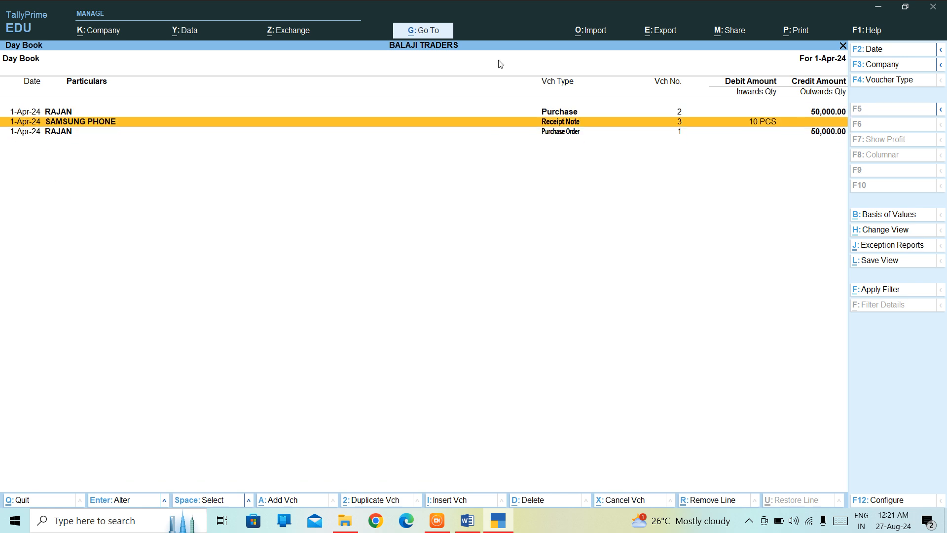
Open the SAMSUNG PHONE receipt note for alteration, keeping its number, reference, date, party account and order ABC 1.
{"action": "key", "text": "Return"}
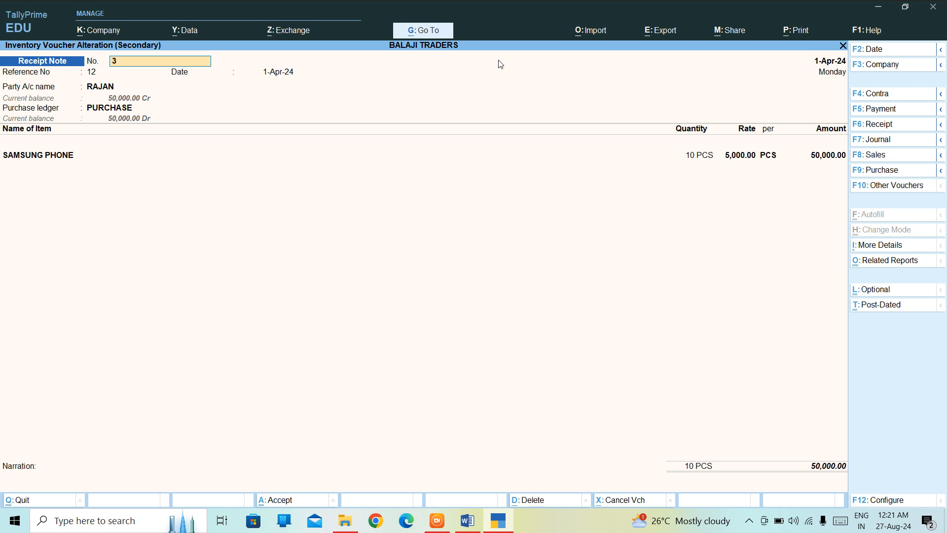
{"action": "key", "text": "Return"}
{"action": "key", "text": "Return"}
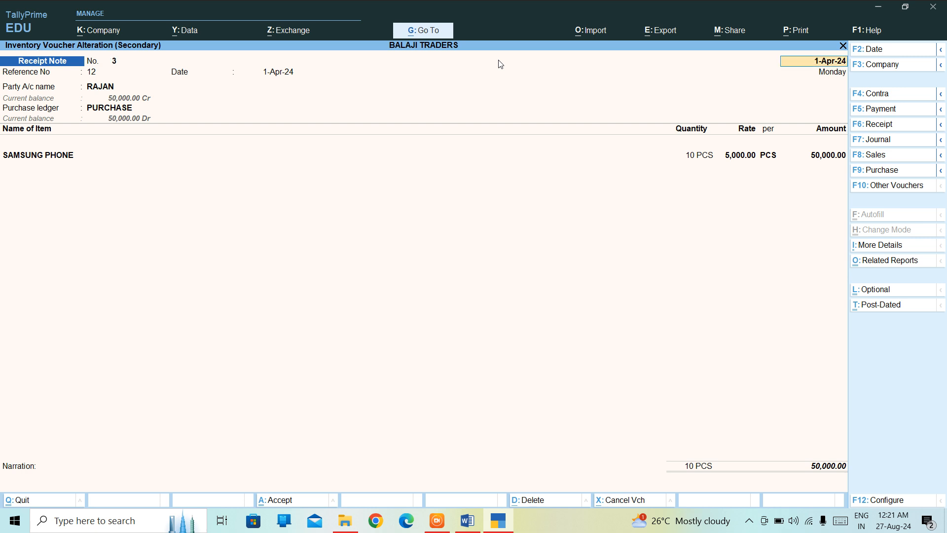
{"action": "key", "text": "Return"}
{"action": "key", "text": "Return"}
{"action": "key", "text": "Return"}
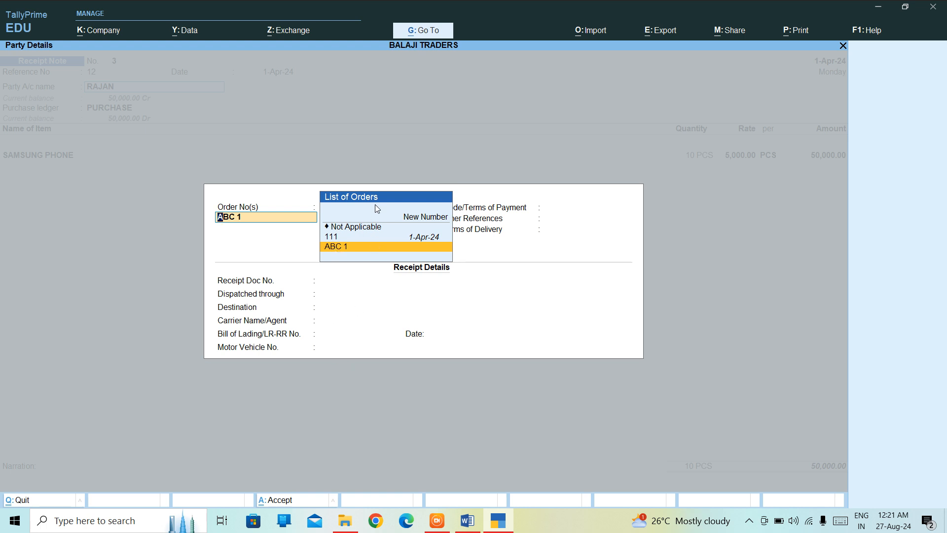
{"action": "key", "text": "Return"}
{"action": "key", "text": "Return"}
{"action": "key", "text": "Return"}
{"action": "key", "text": "Return"}
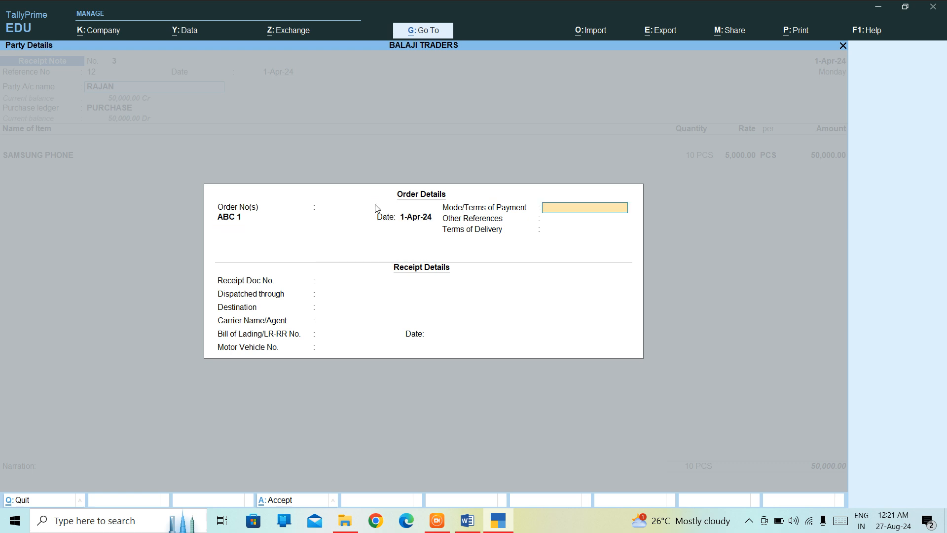
Set the Receipt Doc No. to 123, leave the payment terms blank, and accept the receipt and party details.
{"action": "key", "text": "Return"}
{"action": "key", "text": "Return"}
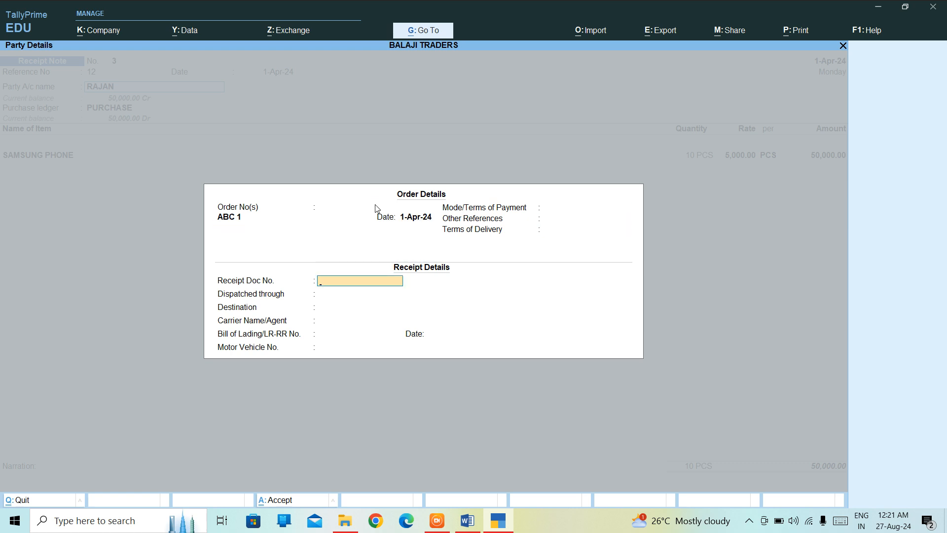
{"action": "type", "text": "123"}
{"action": "key", "text": "Return"}
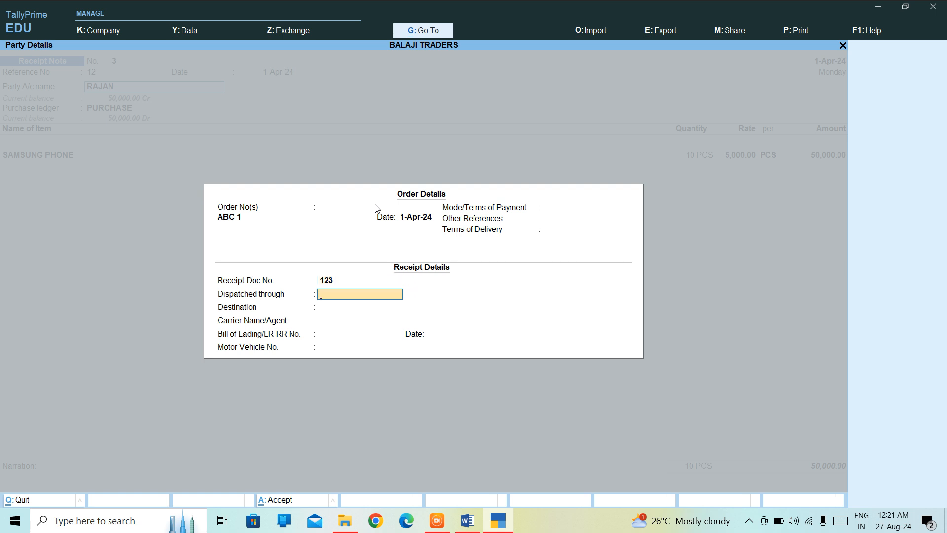
{"action": "key", "text": "ctrl+a"}
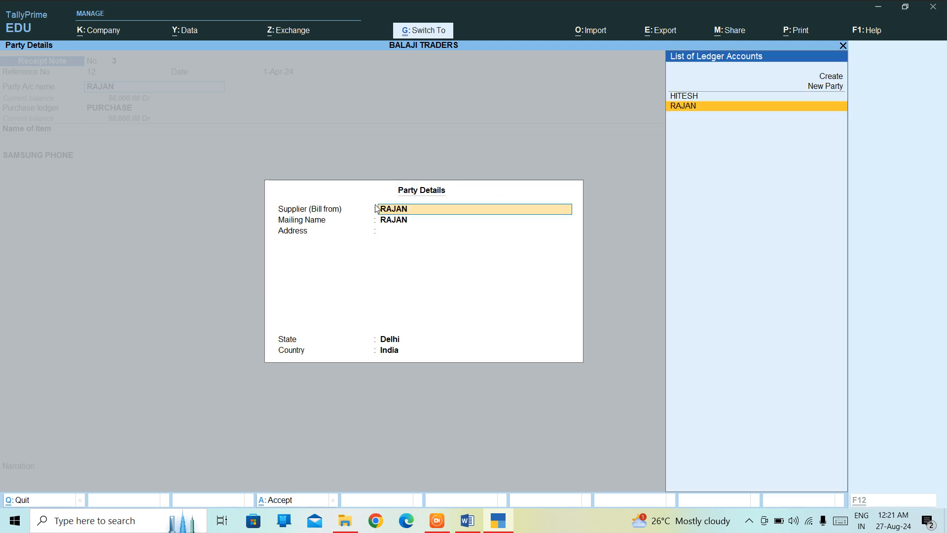
{"action": "key", "text": "ctrl+a"}
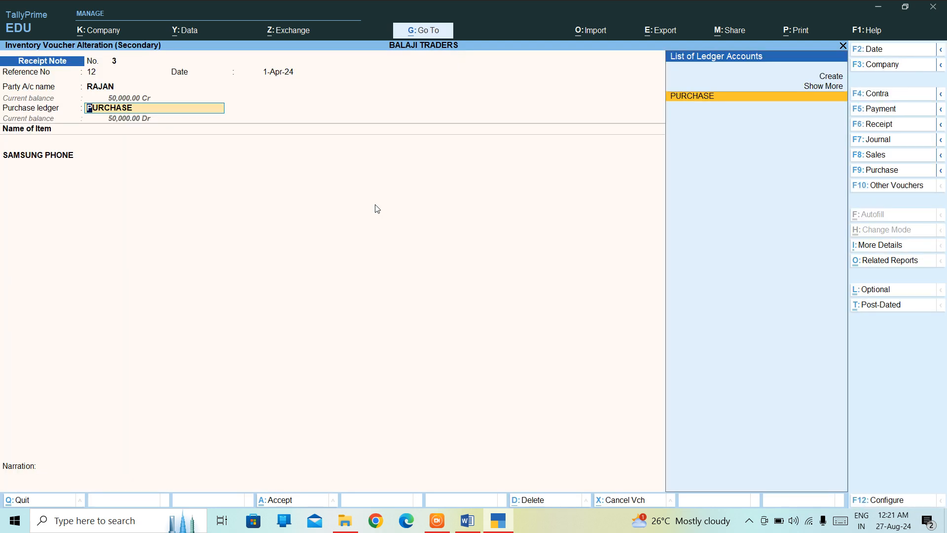
Keep the SAMSUNG PHONE allocation on tracking number 12 and order ABC 1, due 1-Apr-24, and finish altering the receipt note.
{"action": "key", "text": "Return"}
{"action": "key", "text": "Return"}
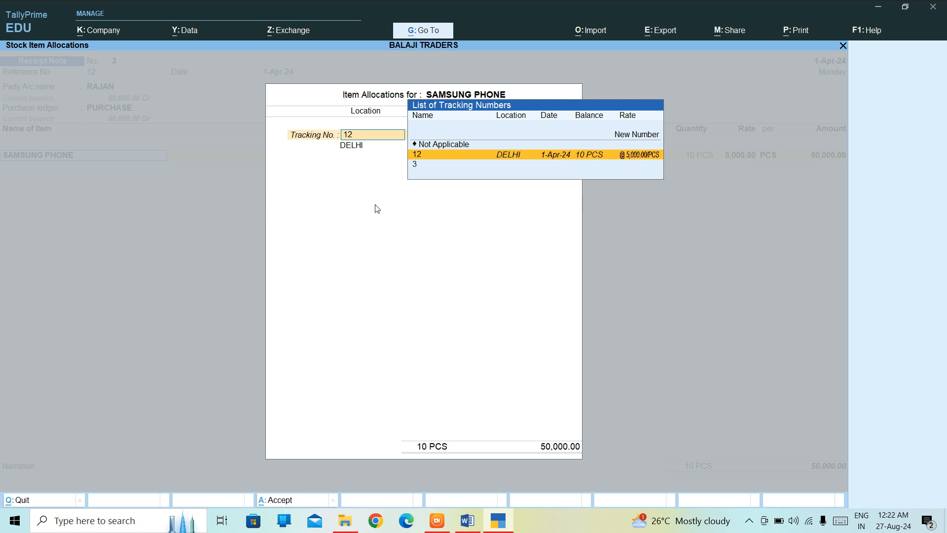
{"action": "key", "text": "Return"}
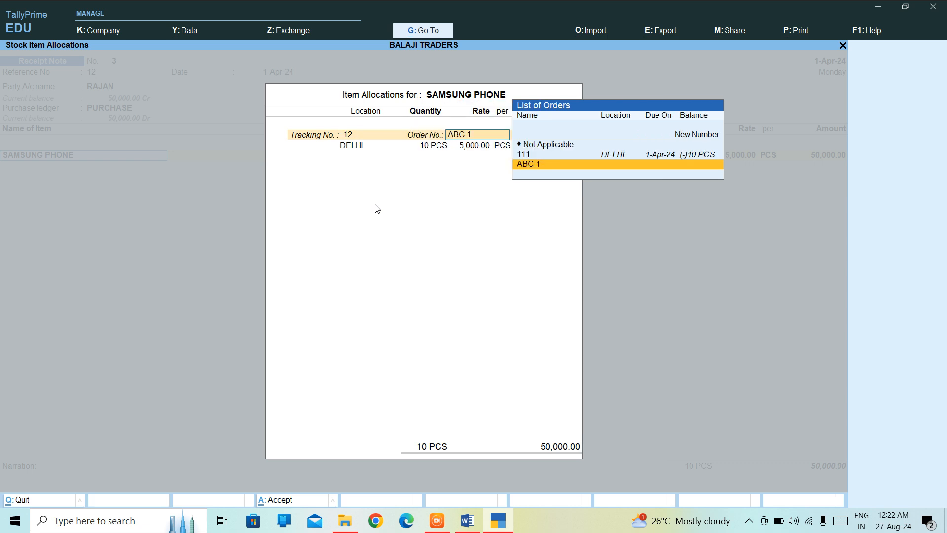
{"action": "key", "text": "Return"}
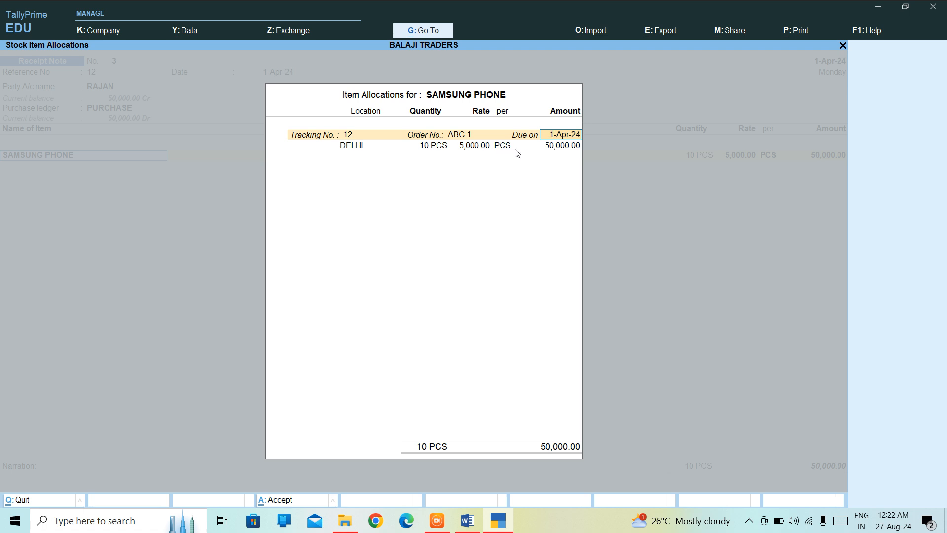
{"action": "key", "text": "Return"}
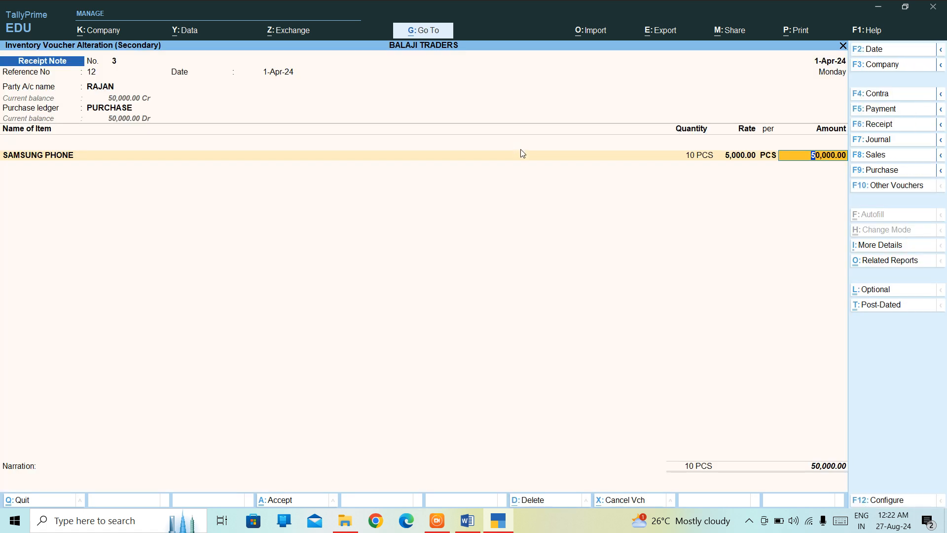
{"action": "key", "text": "Return"}
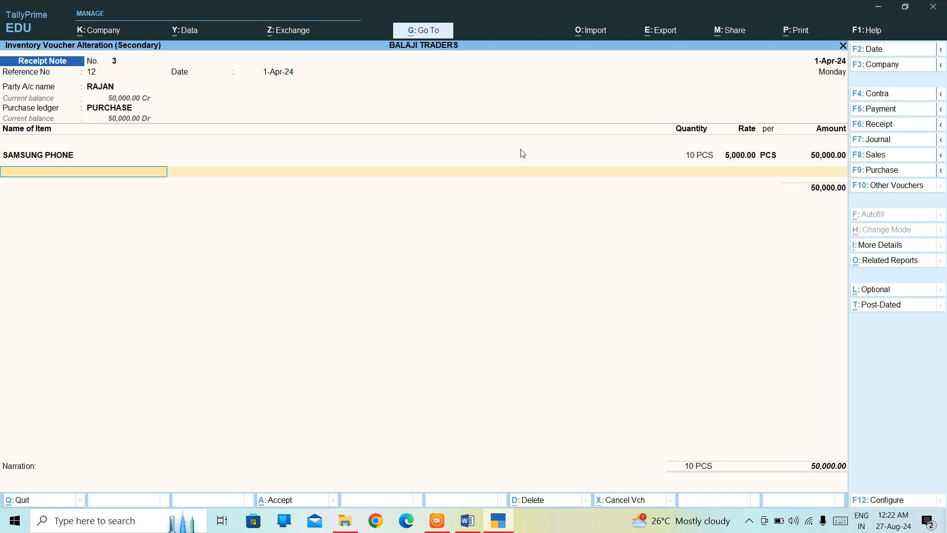
{"action": "key", "text": "Return"}
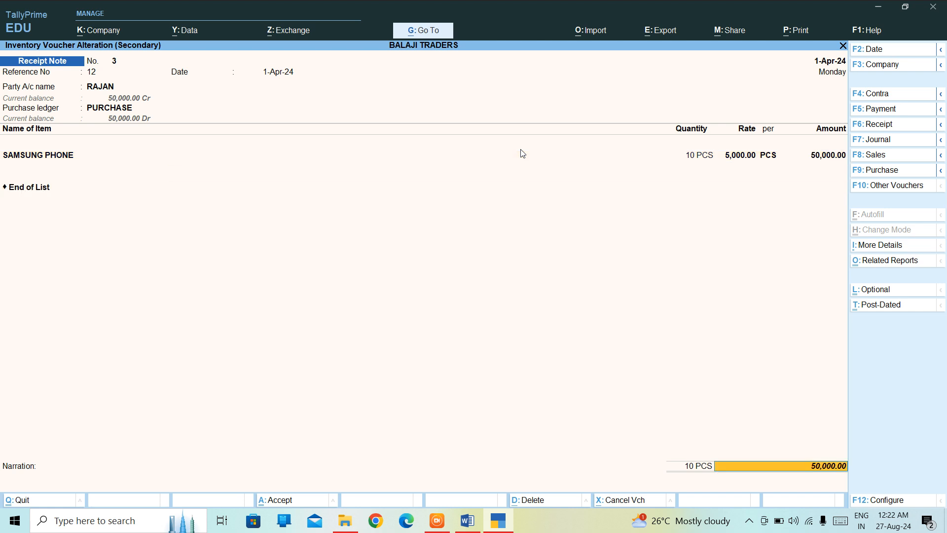
{"action": "key", "text": "Return"}
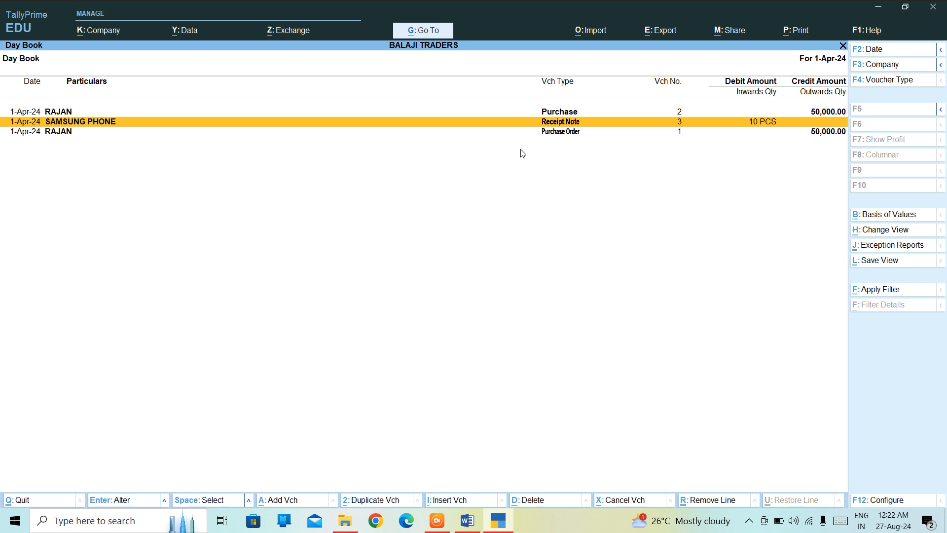
Switch to Word to check the Receipt Note entry in the inventory voucher notes, and return to TallyPrime.
{"action": "left_click", "coordinate": [466, 518]}
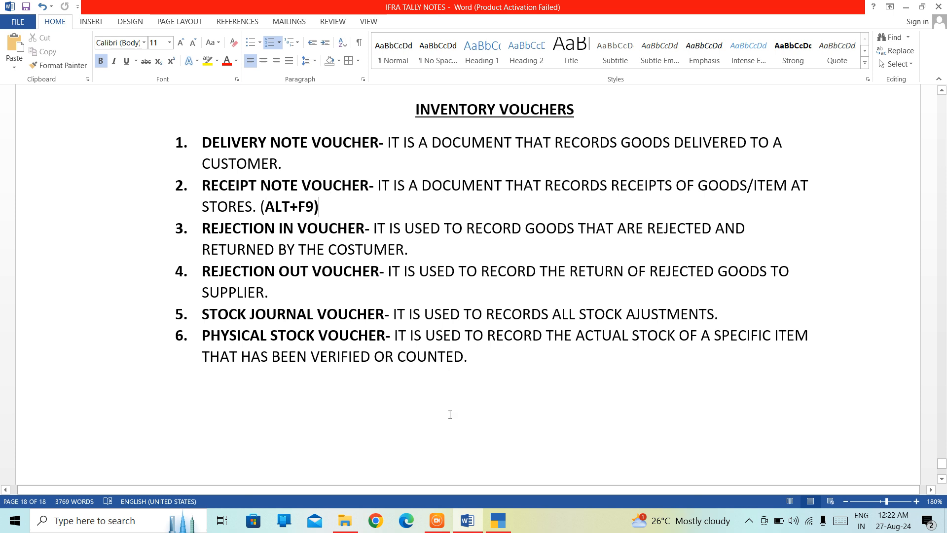
{"action": "left_click", "coordinate": [497, 520]}
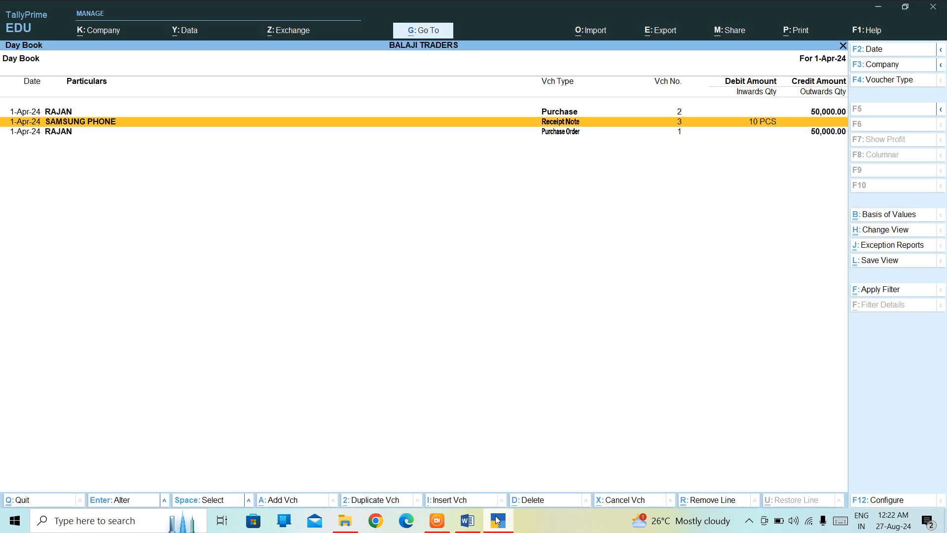
Leave the Day Book, reopen voucher entry, and switch to a Sales voucher and back to a Receipt Note.
{"action": "key", "text": "Escape"}
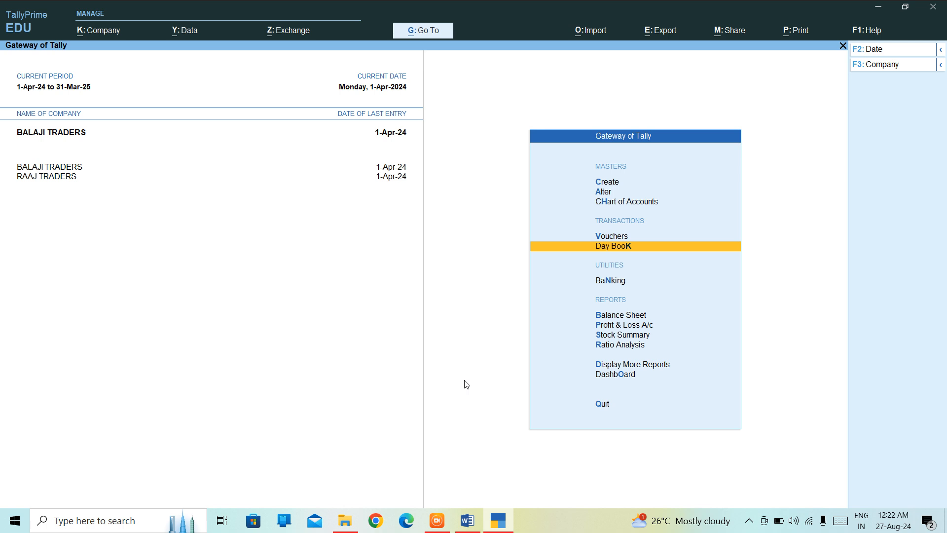
{"action": "key", "text": "Up"}
{"action": "key", "text": "Return"}
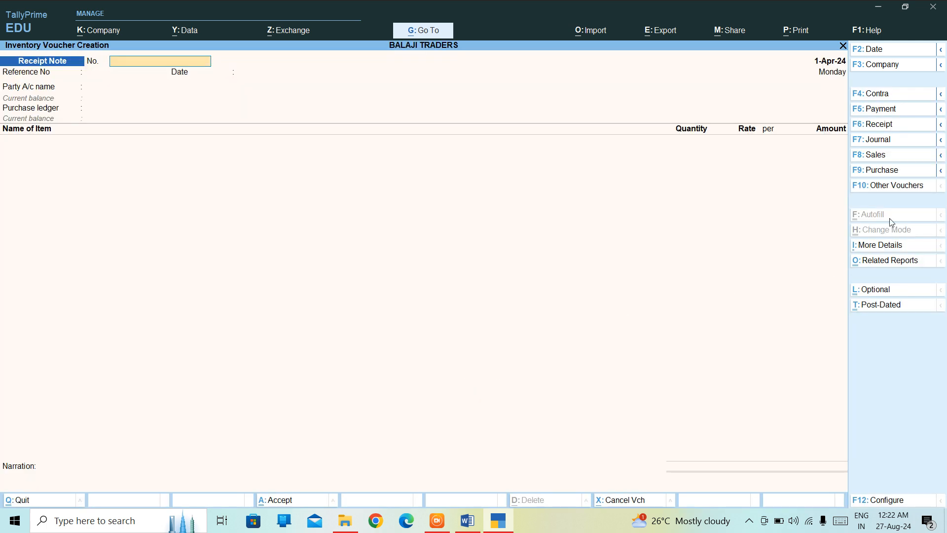
{"action": "left_click", "coordinate": [876, 156]}
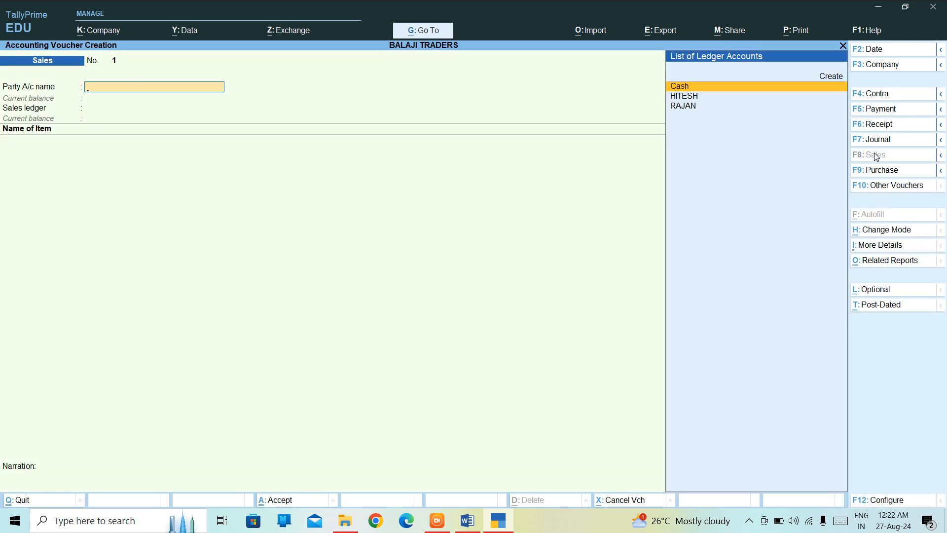
{"action": "key", "text": "alt+F9"}
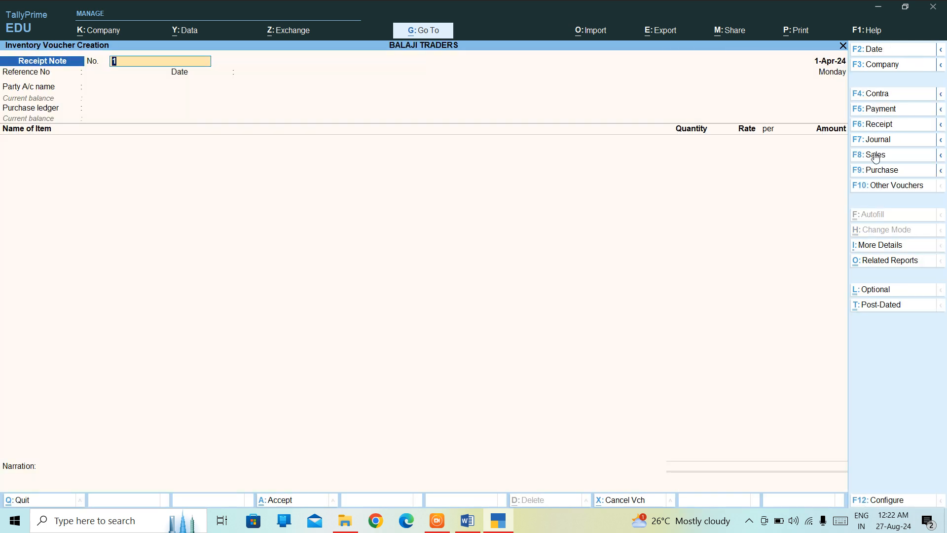